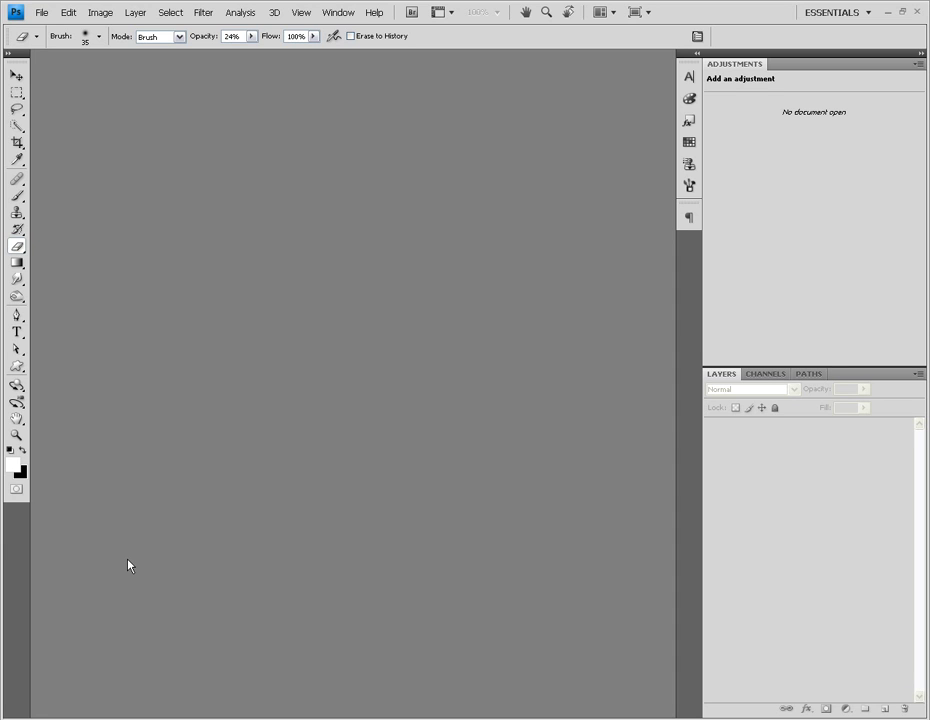
Switch to Firefox to view the sand dunes tutorial's comments and video page, and return to Photoshop.
key(alt+Tab)
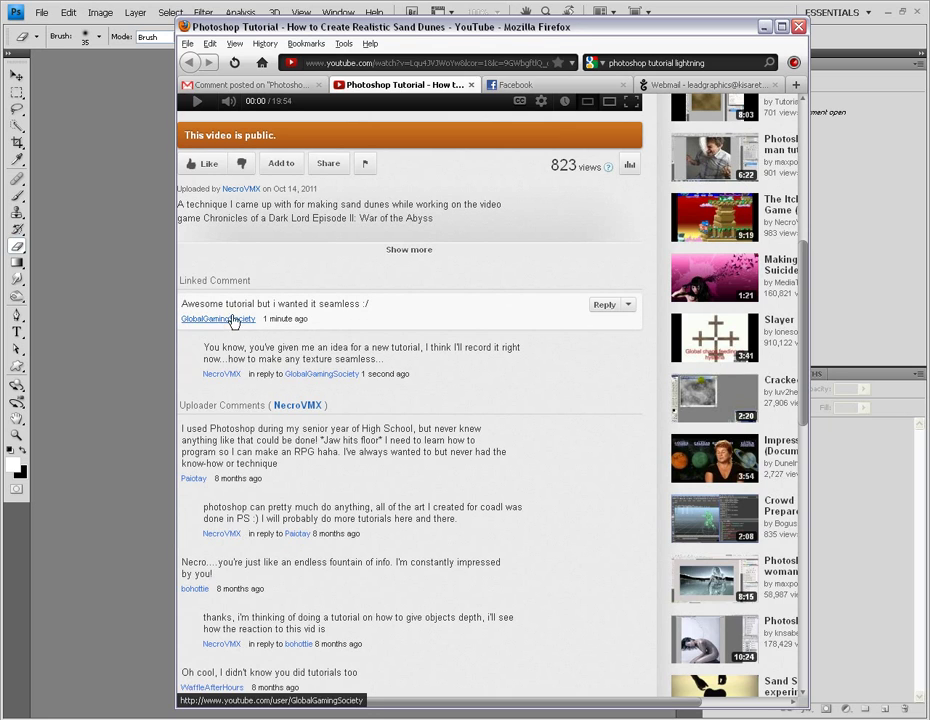
scroll(395, 307, up, 7)
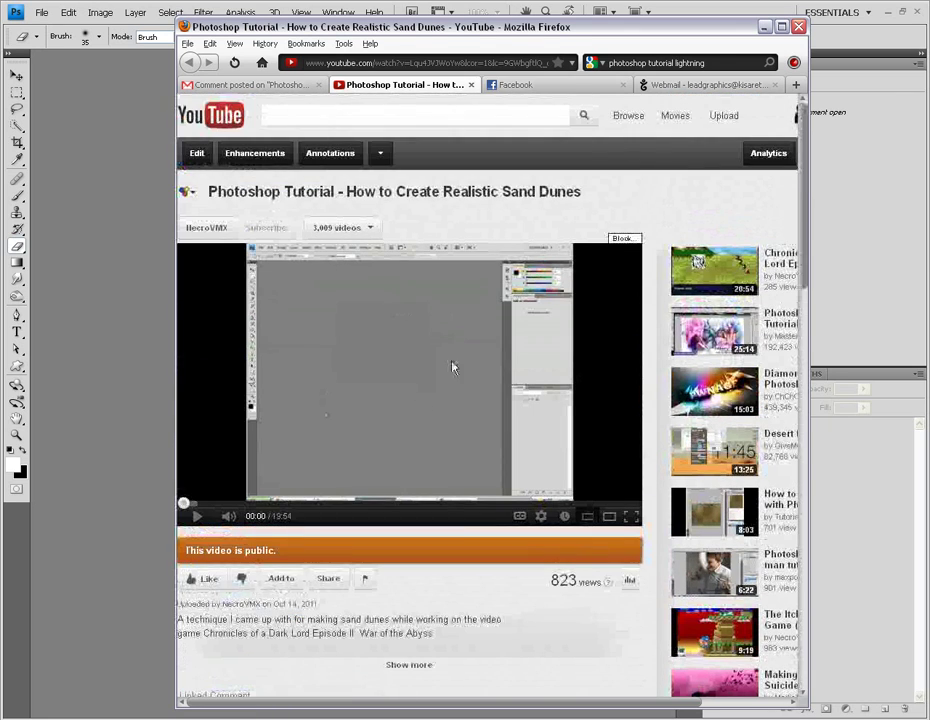
click(765, 27)
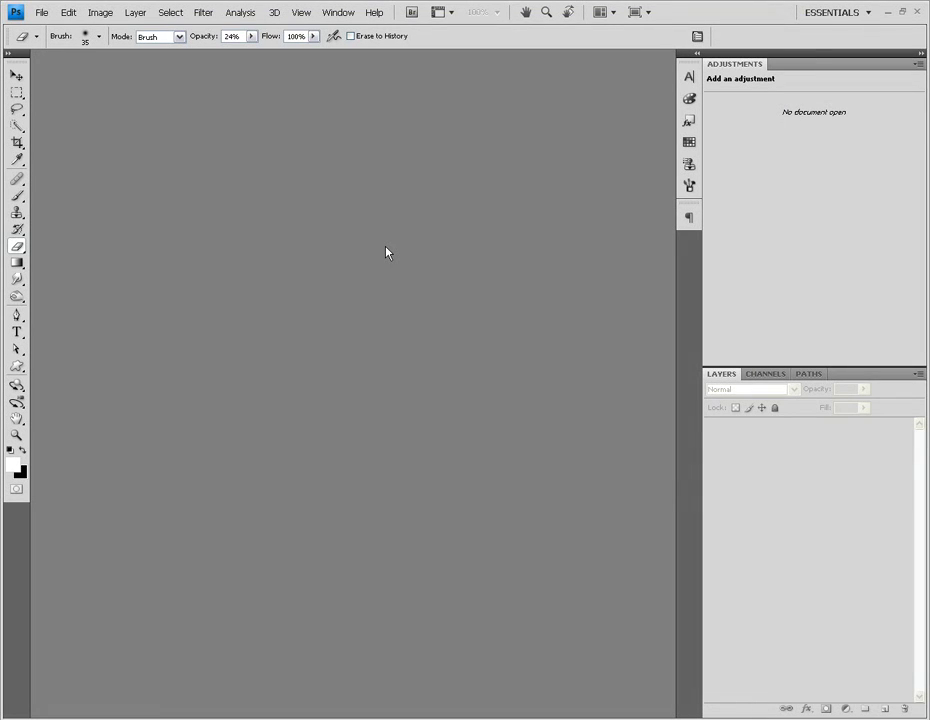
Start opening an image and browse to the stuff folder inside the Desktop's chronicles folder.
click(43, 14)
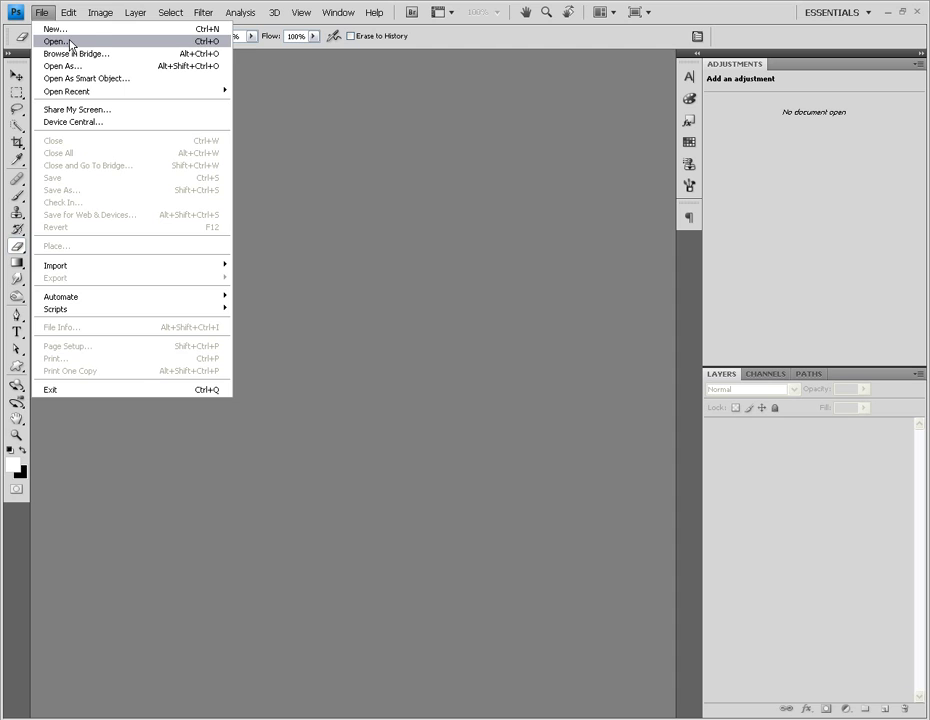
click(80, 42)
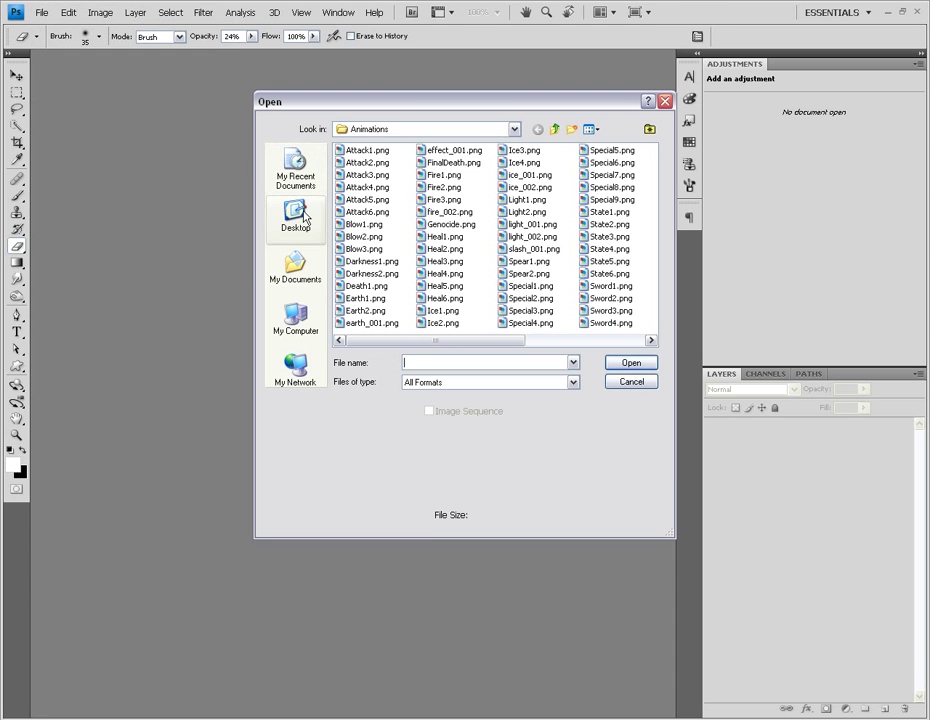
click(557, 130)
click(557, 130)
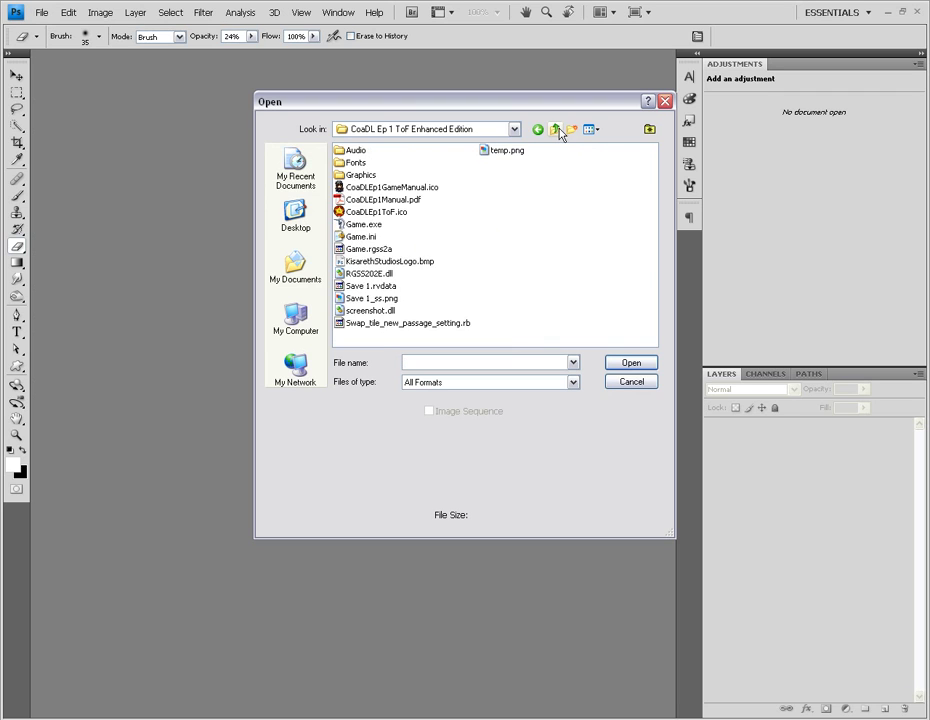
click(557, 130)
click(295, 212)
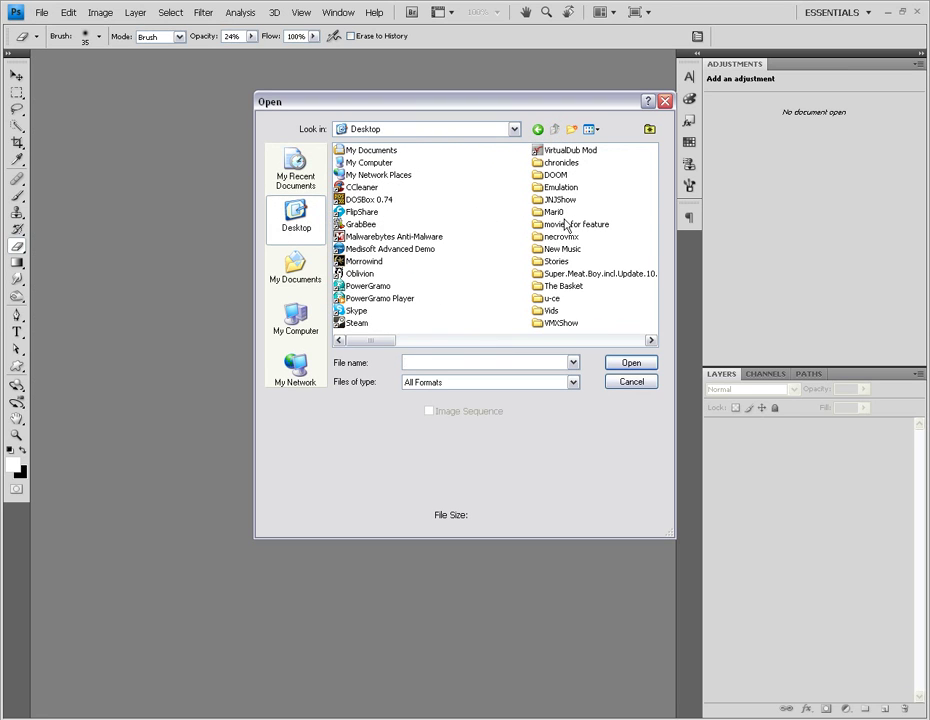
scroll(553, 222, down, 1)
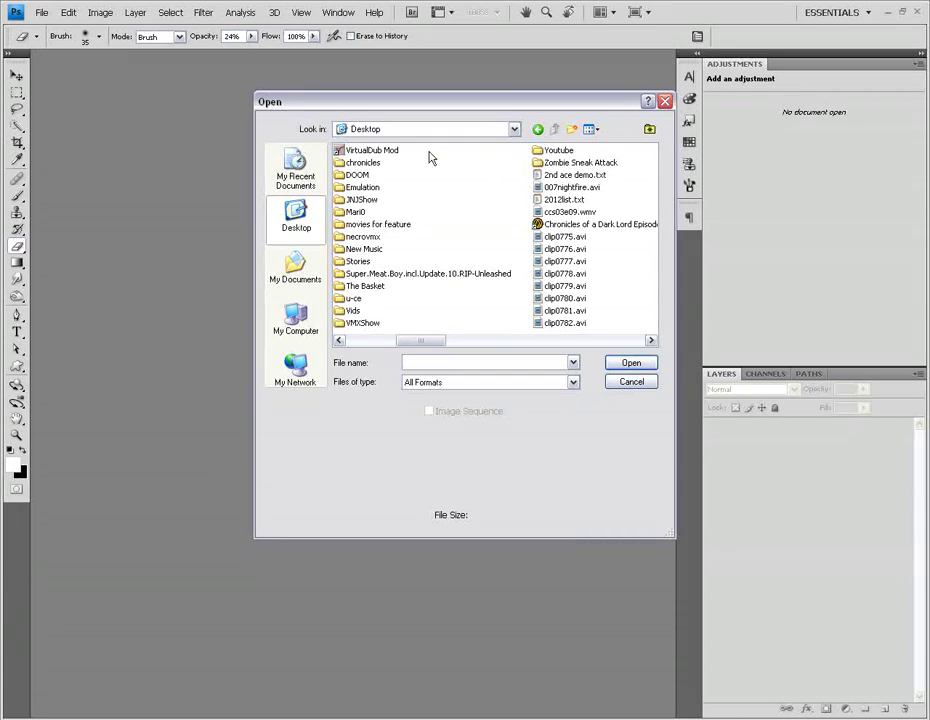
double_click(358, 163)
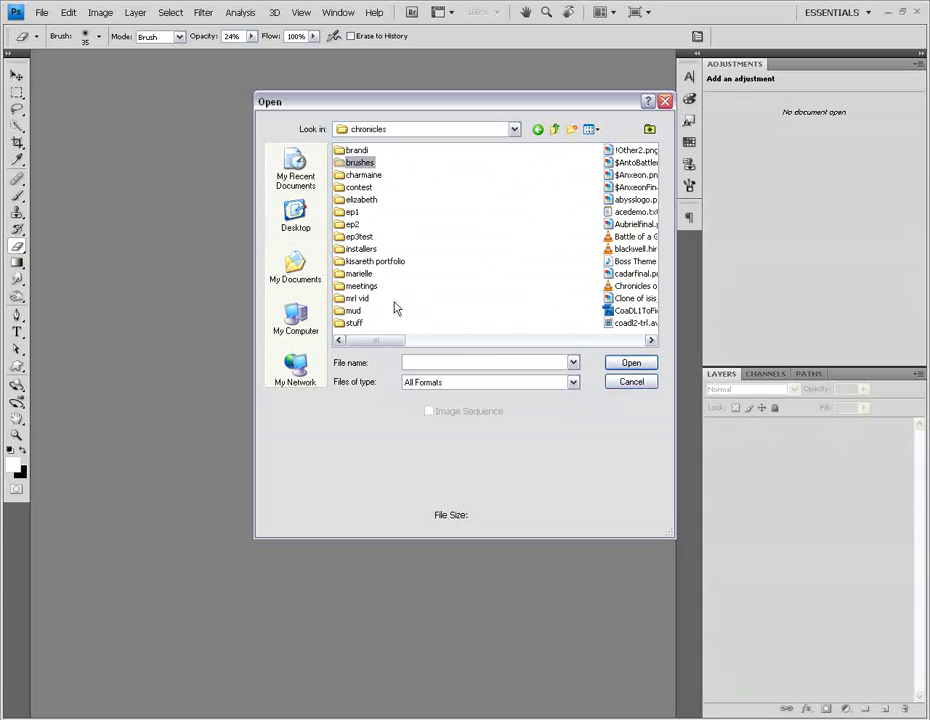
double_click(354, 323)
click(360, 323)
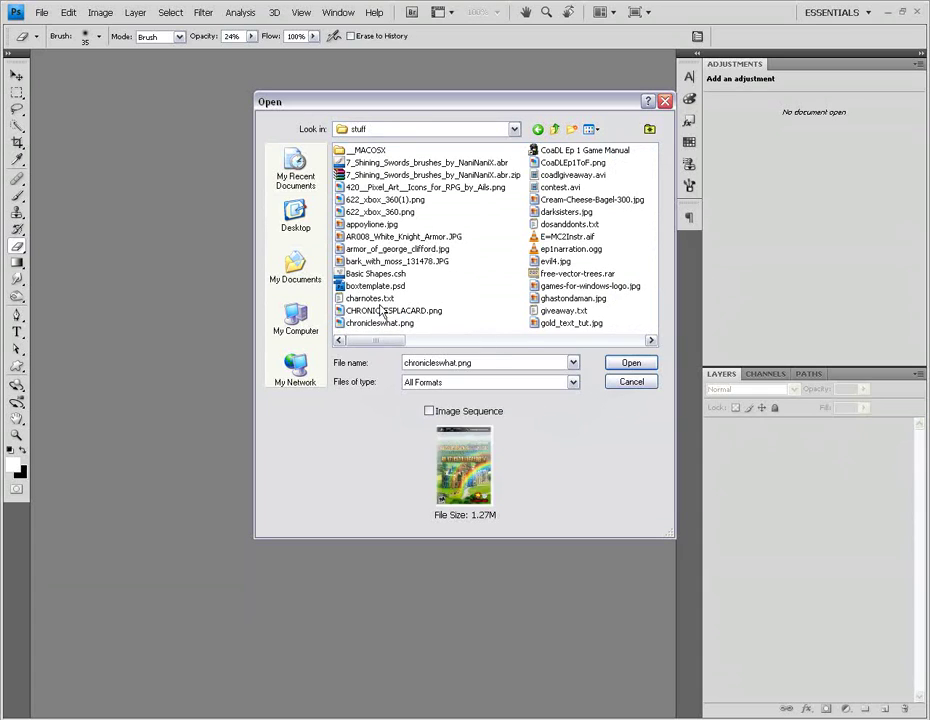
Filter the folder's files by "wood" and open wood1.psd.
click(430, 311)
key(Down)
key(Right)
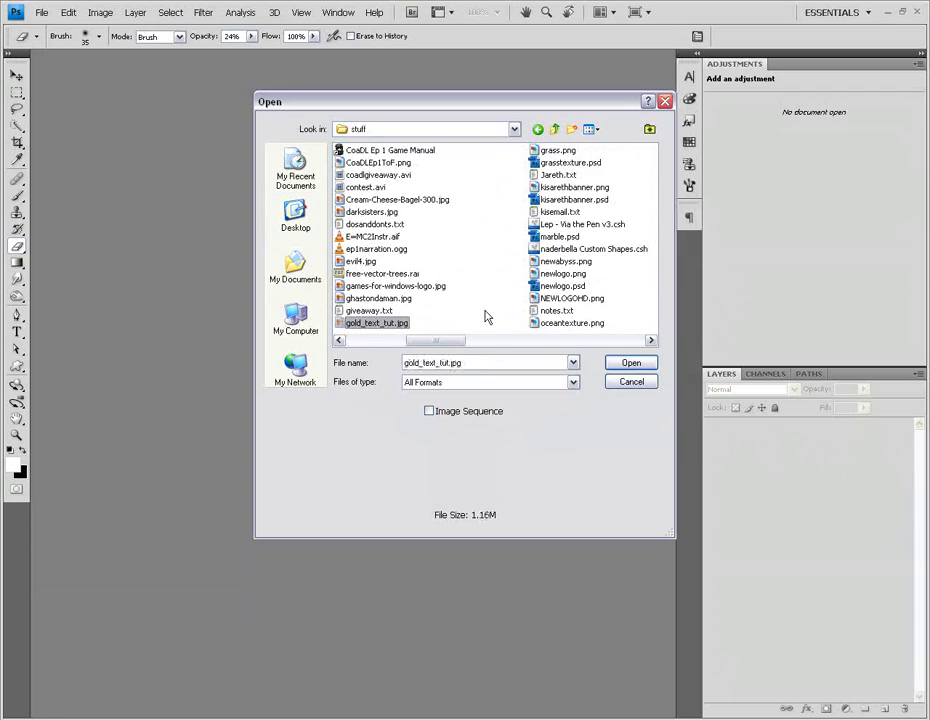
double_click(485, 362)
text(1)
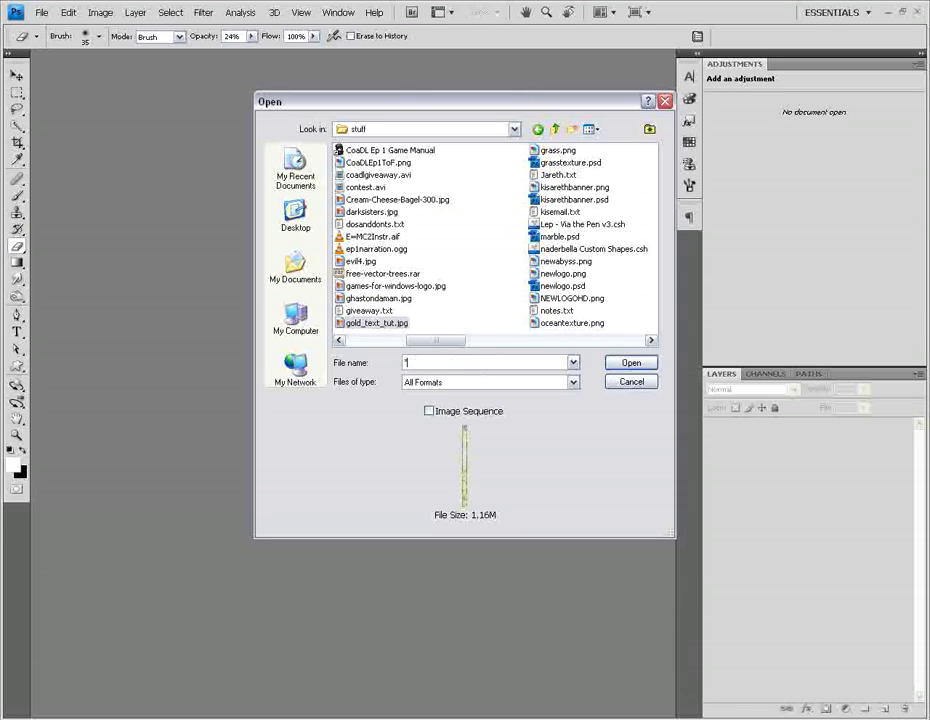
text(wood)
key(Return)
click(375, 164)
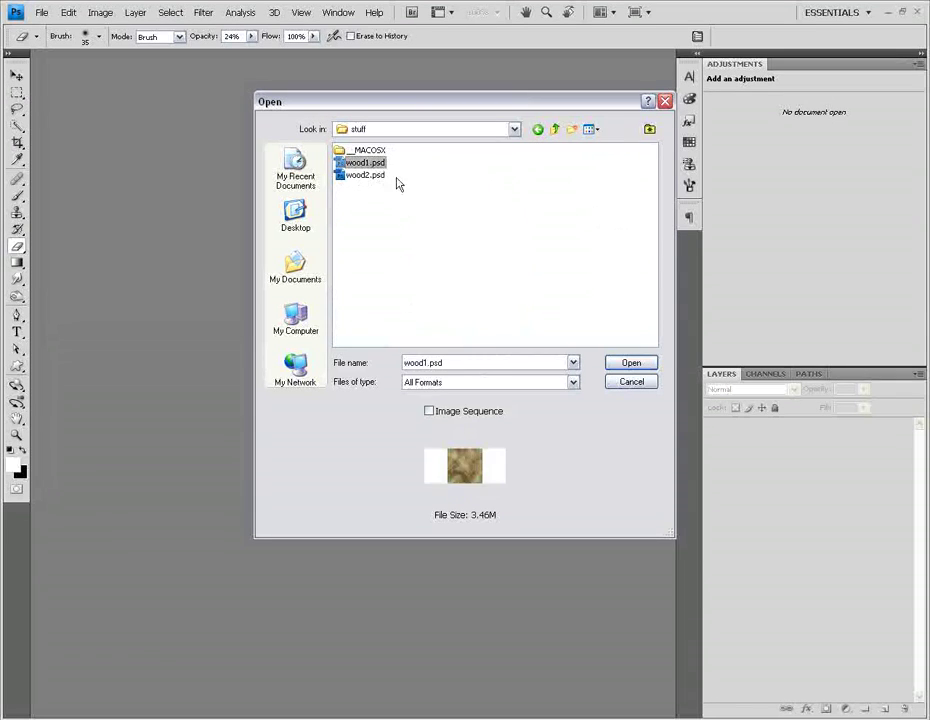
click(631, 362)
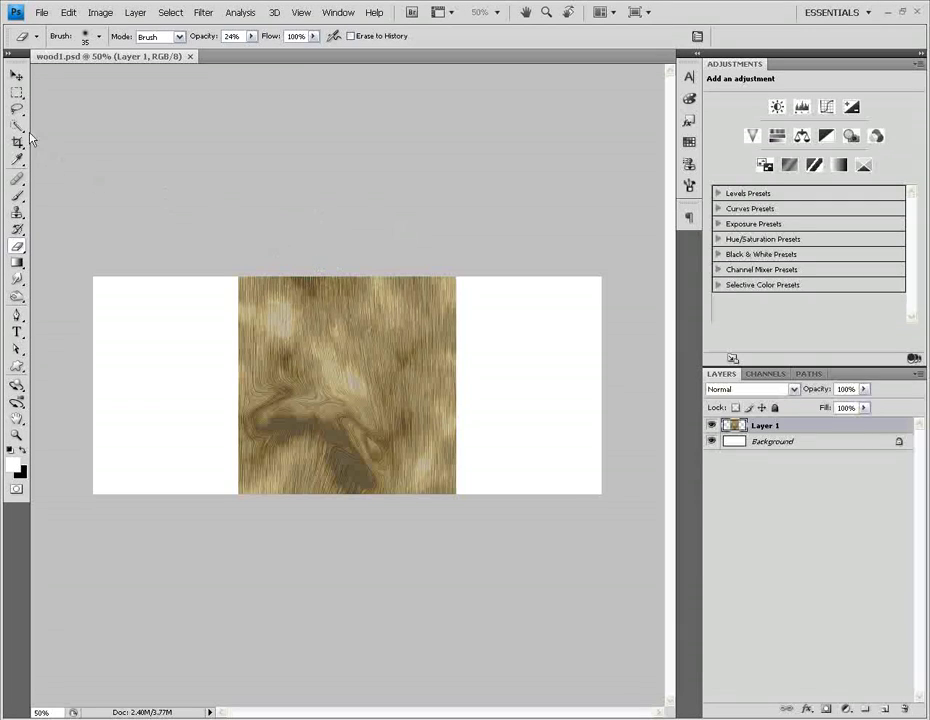
Crop the image to a small rectangular area in the upper right part of the wood texture and clear the selection.
click(17, 92)
drag(330, 307, 421, 374)
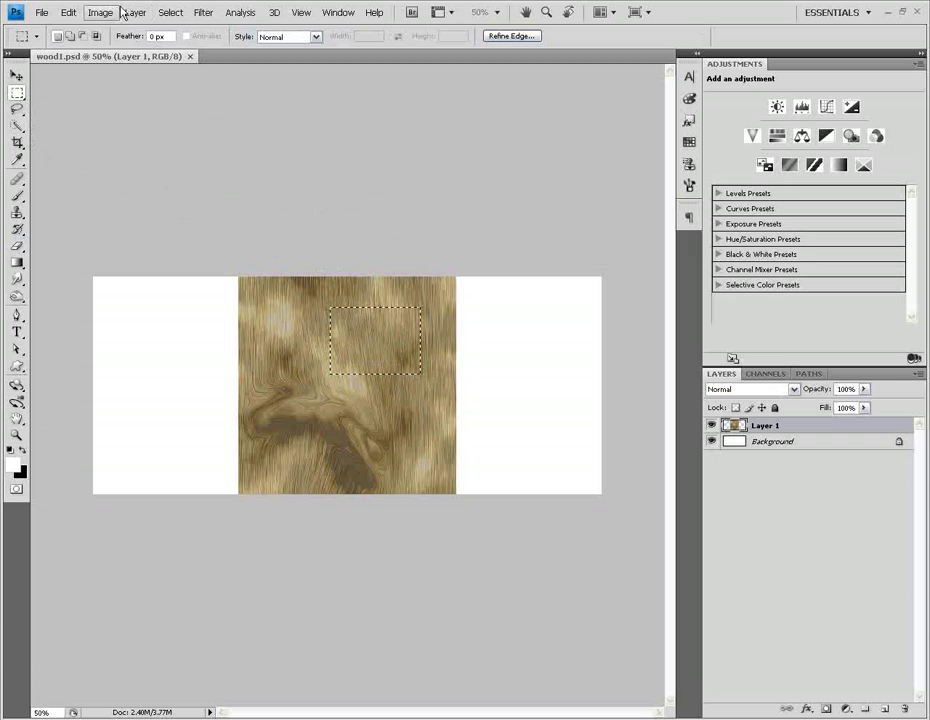
click(68, 12)
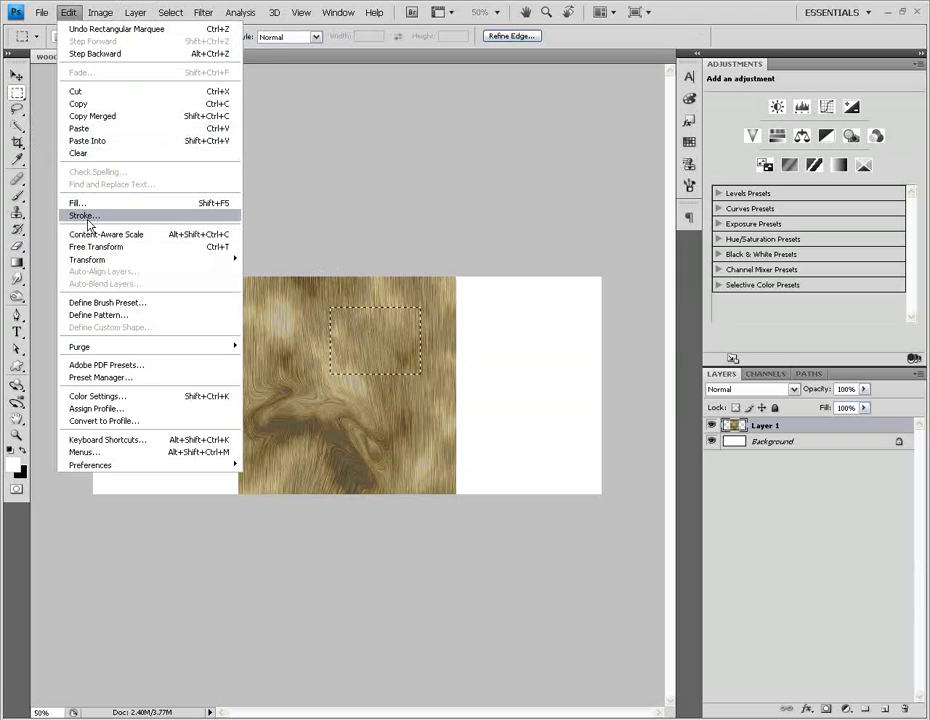
mouse_move(98, 10)
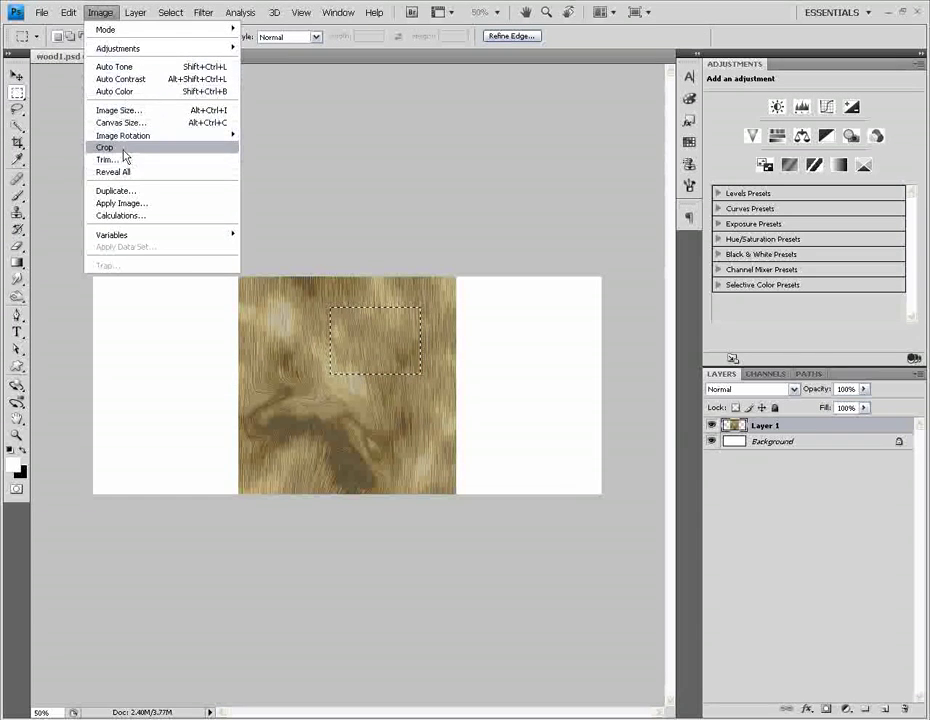
click(120, 146)
key(ctrl+d)
key(ctrl+plus)
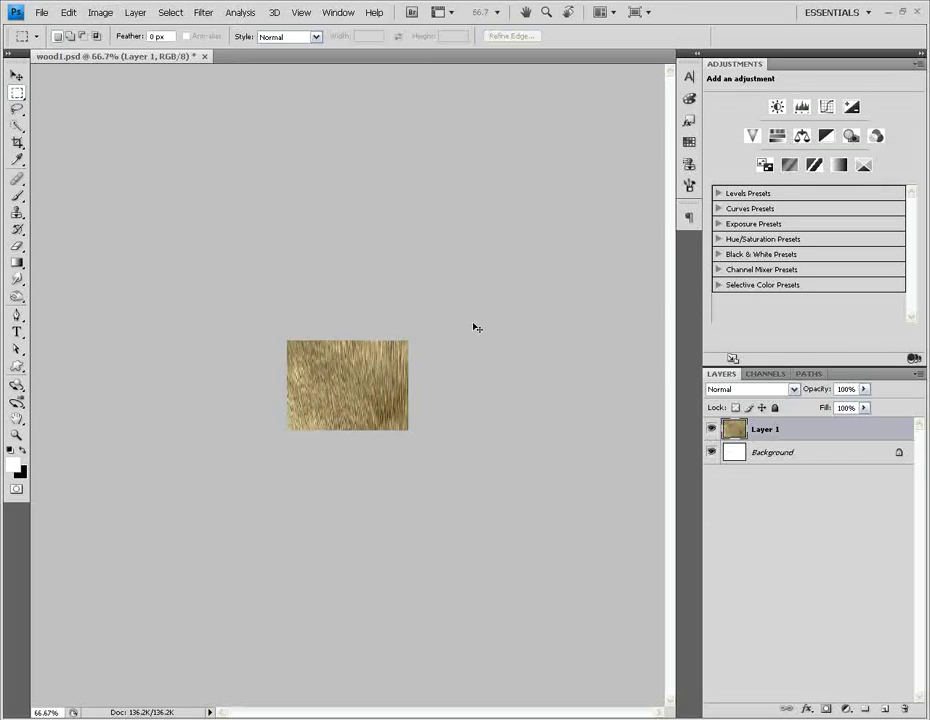
key(ctrl+plus)
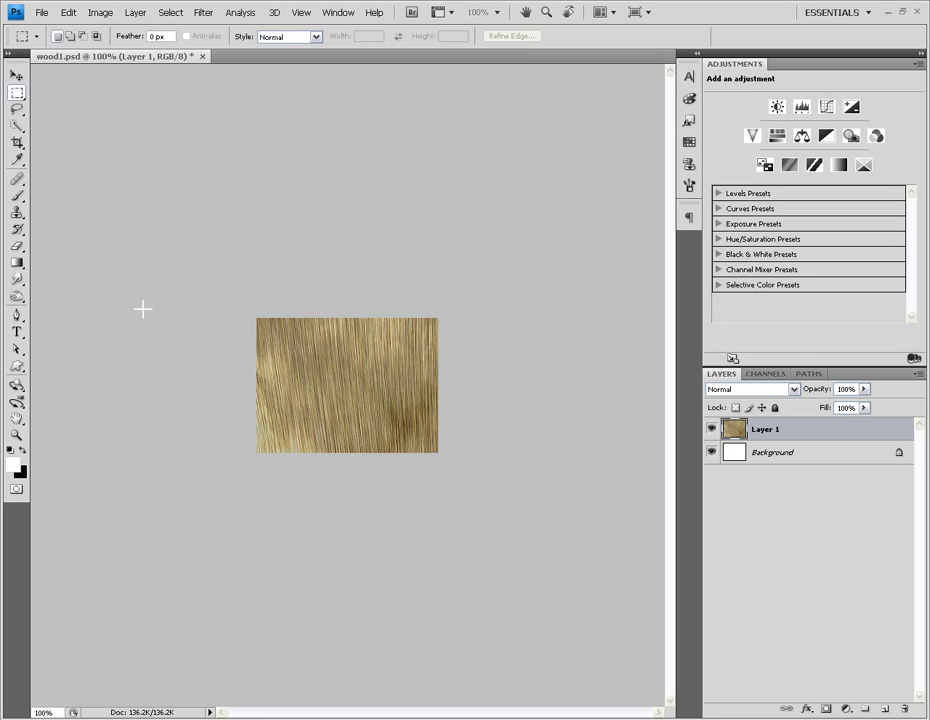
Define the cropped wood texture as a pattern named "wood".
click(68, 13)
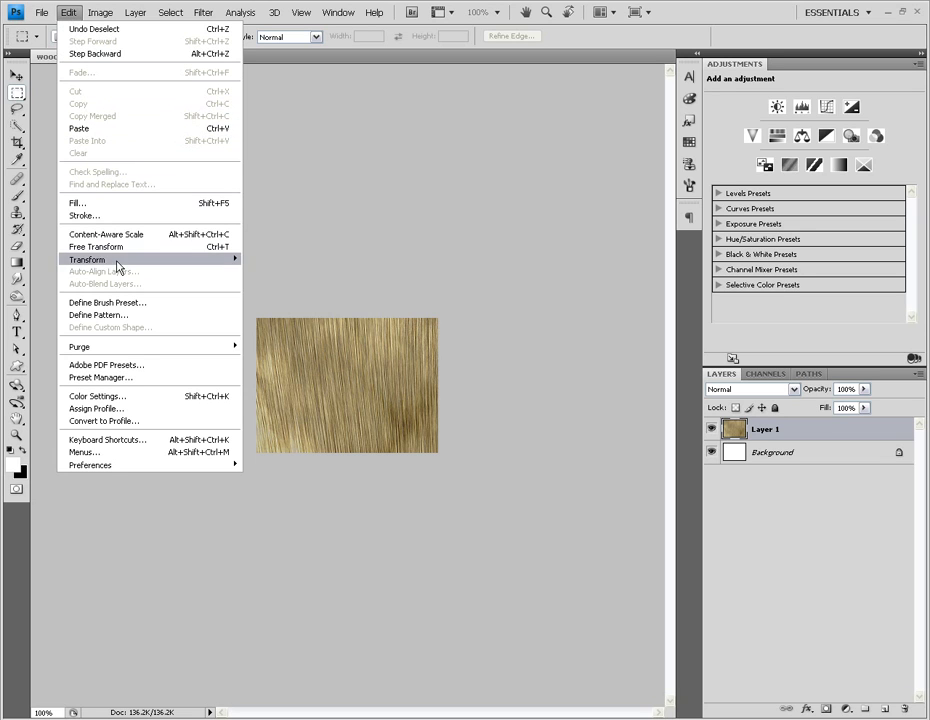
click(131, 316)
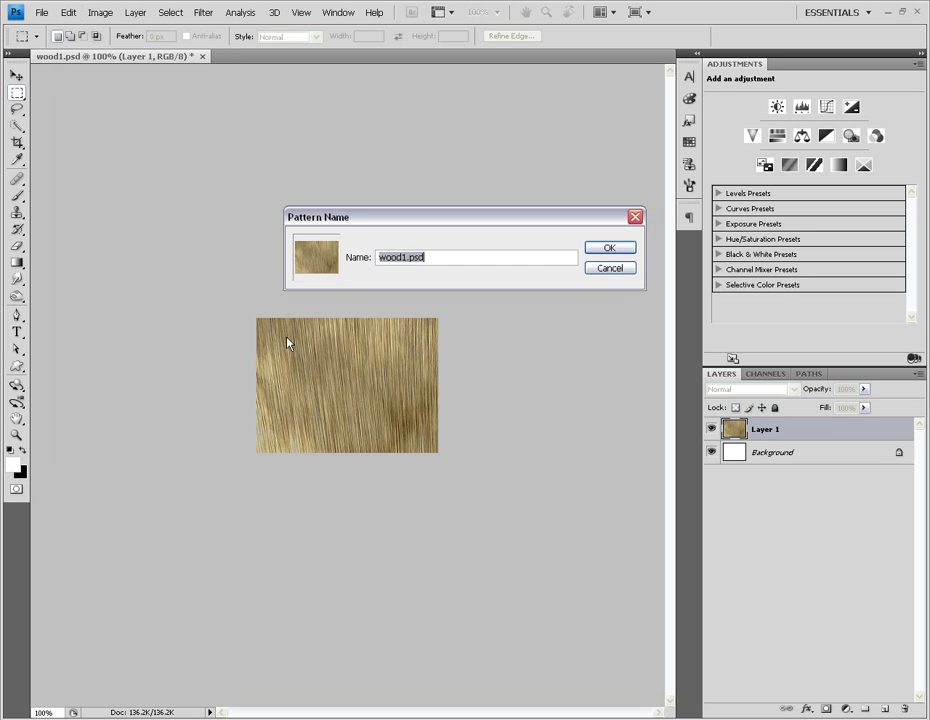
text(wood)
key(Return)
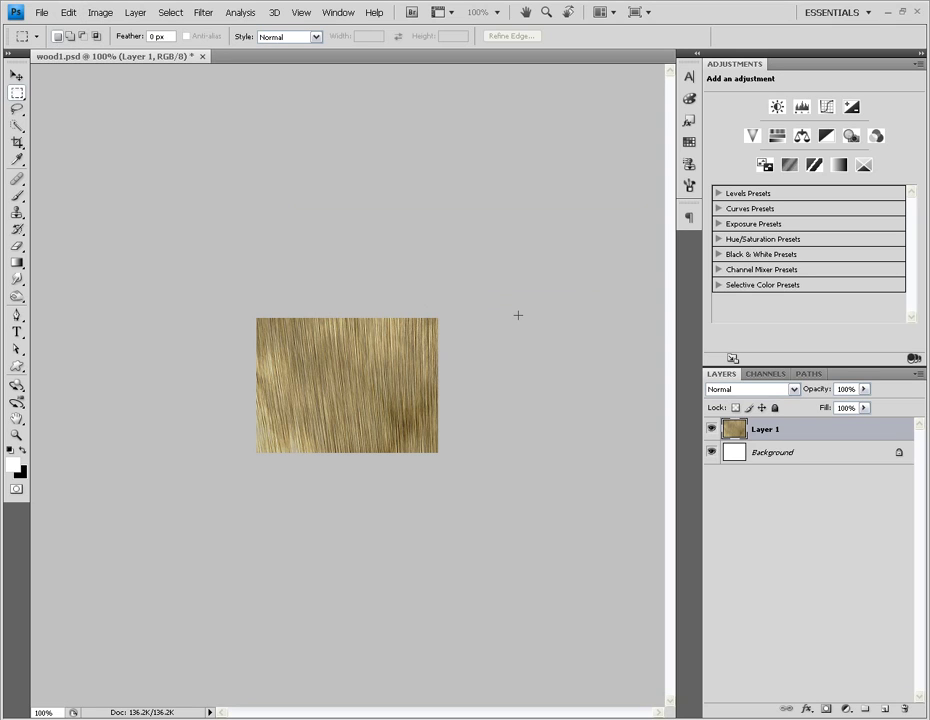
Create a new transparent document 500 pixels wide and 500 pixels high.
click(42, 12)
click(45, 27)
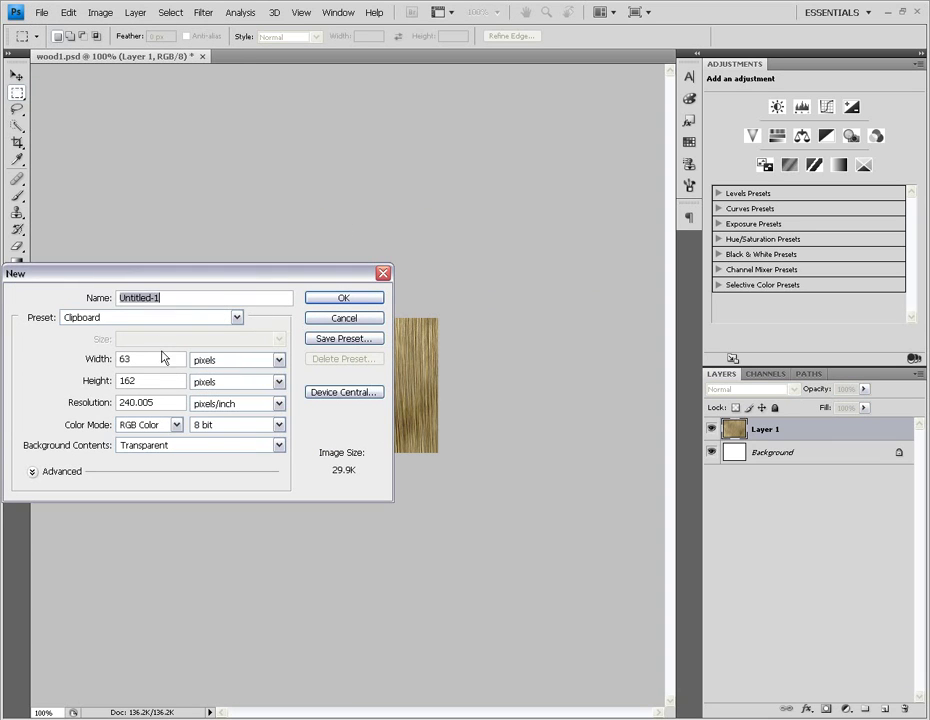
click(86, 364)
text(500)
key(Tab)
text(500)
key(Return)
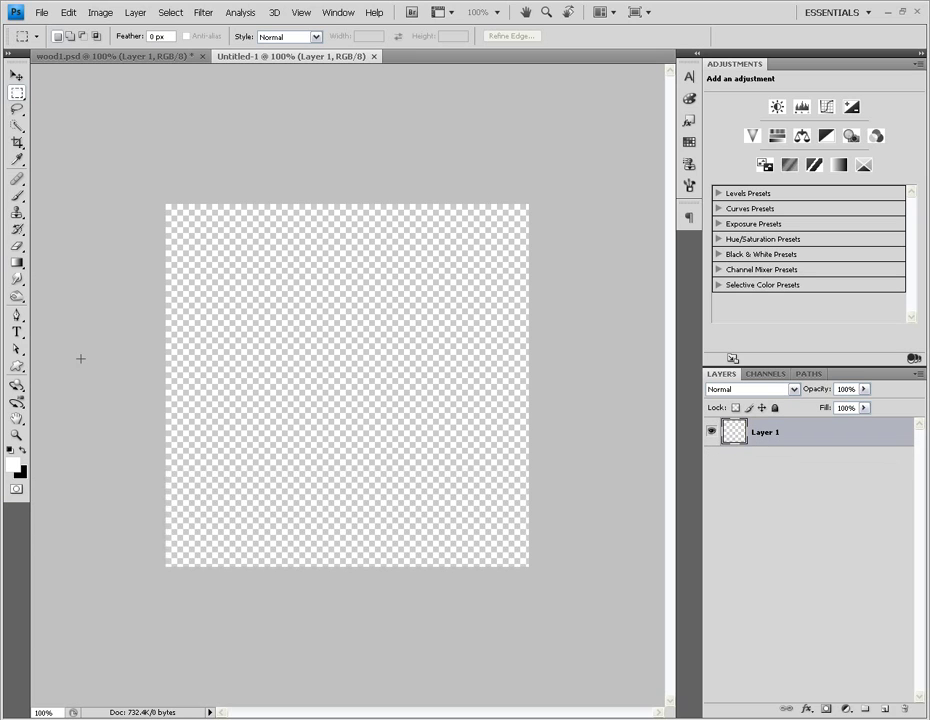
Fill the blank layer with the custom wood pattern in Normal mode at 100% opacity.
click(69, 14)
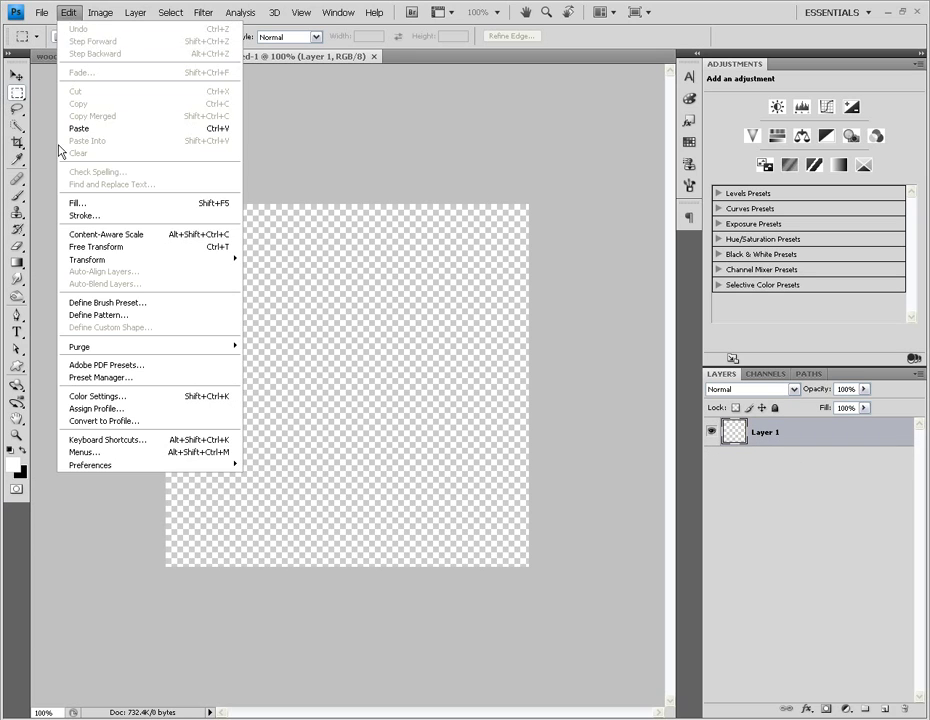
click(80, 202)
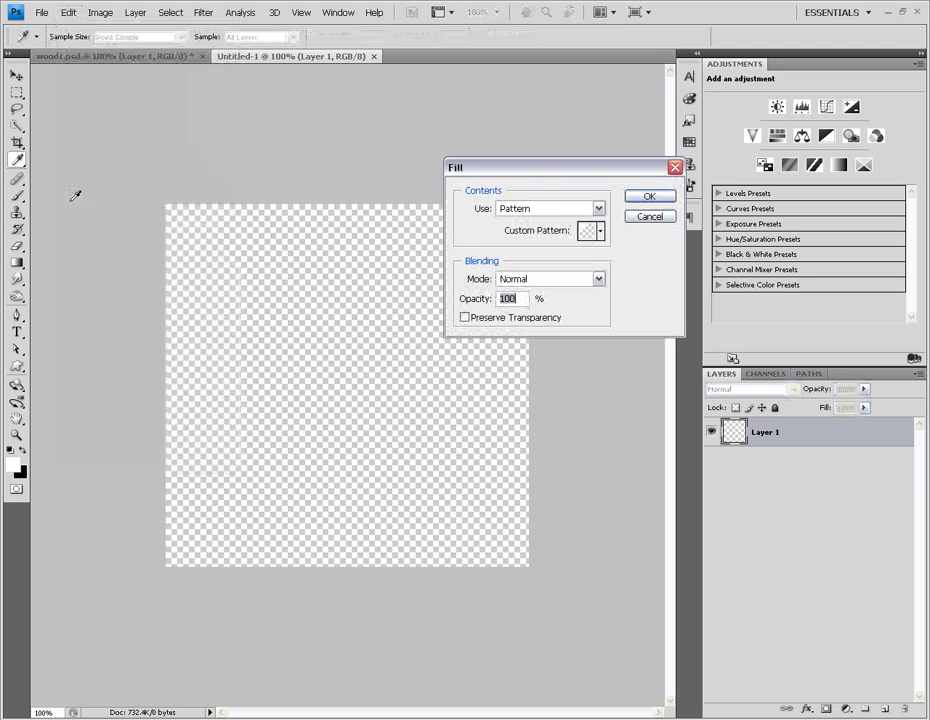
click(595, 211)
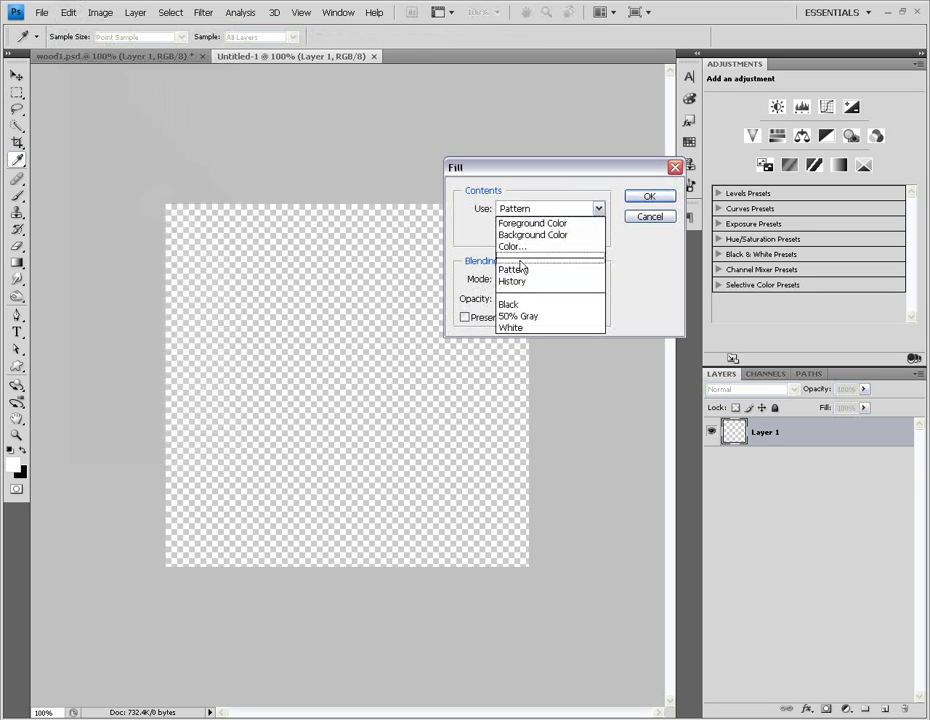
click(523, 268)
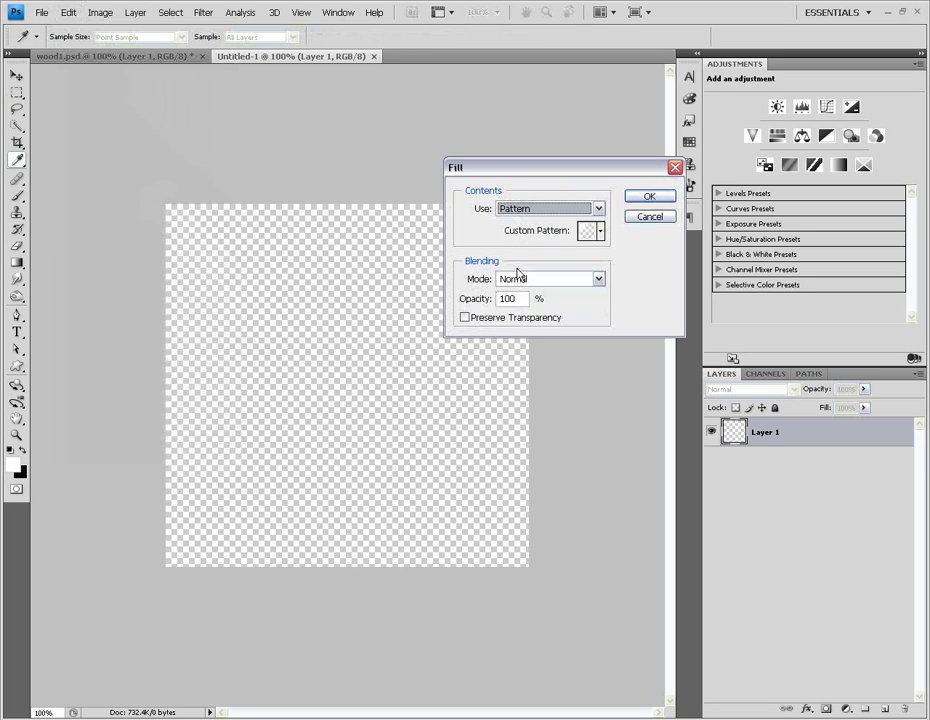
click(600, 231)
drag(654, 287, 657, 333)
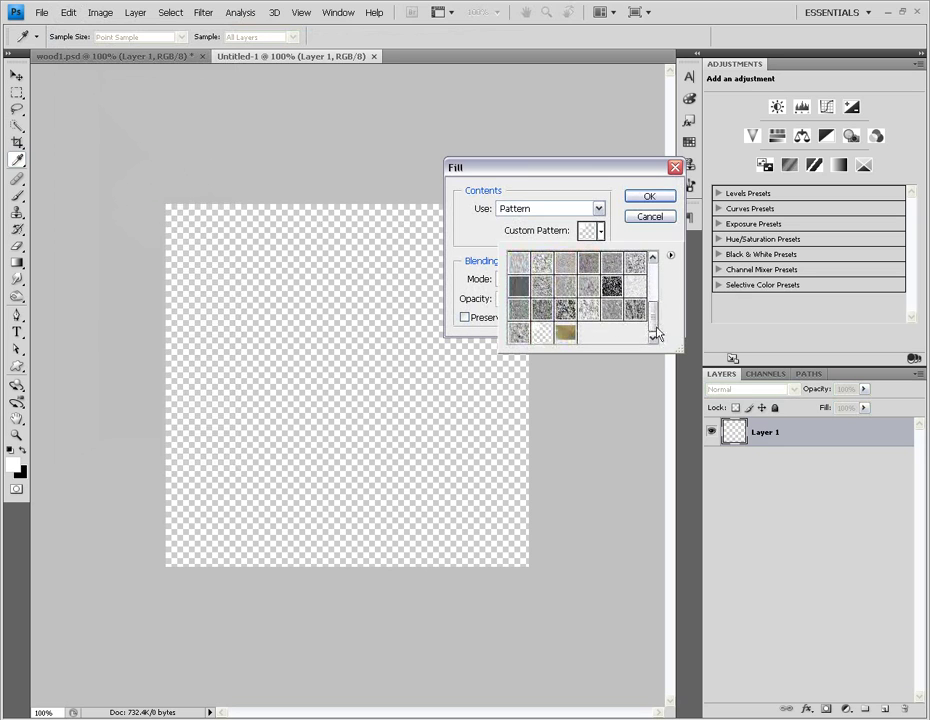
click(566, 333)
click(648, 197)
key(m)
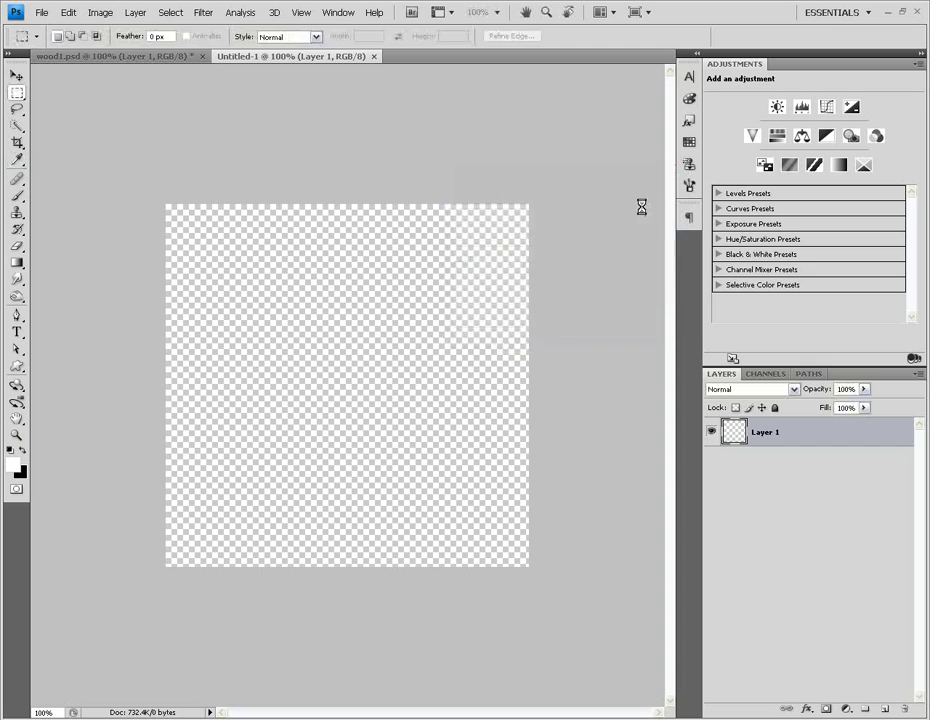
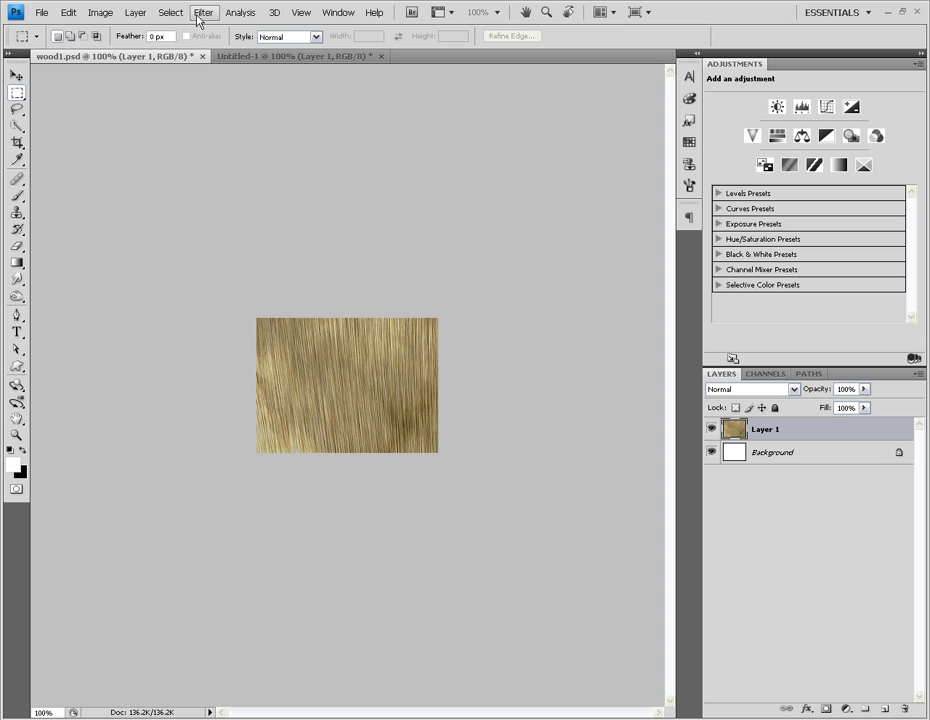
Apply the Offset filter to the wood texture with +124 pixels right, +85 pixels down and Wrap Around for undefined areas.
click(68, 13)
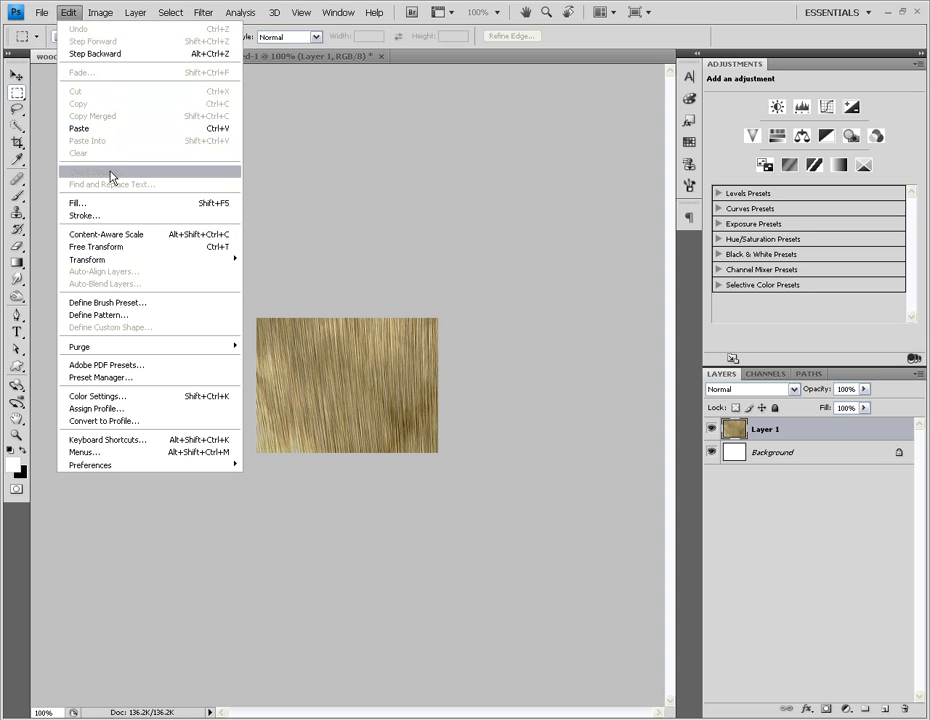
click(540, 91)
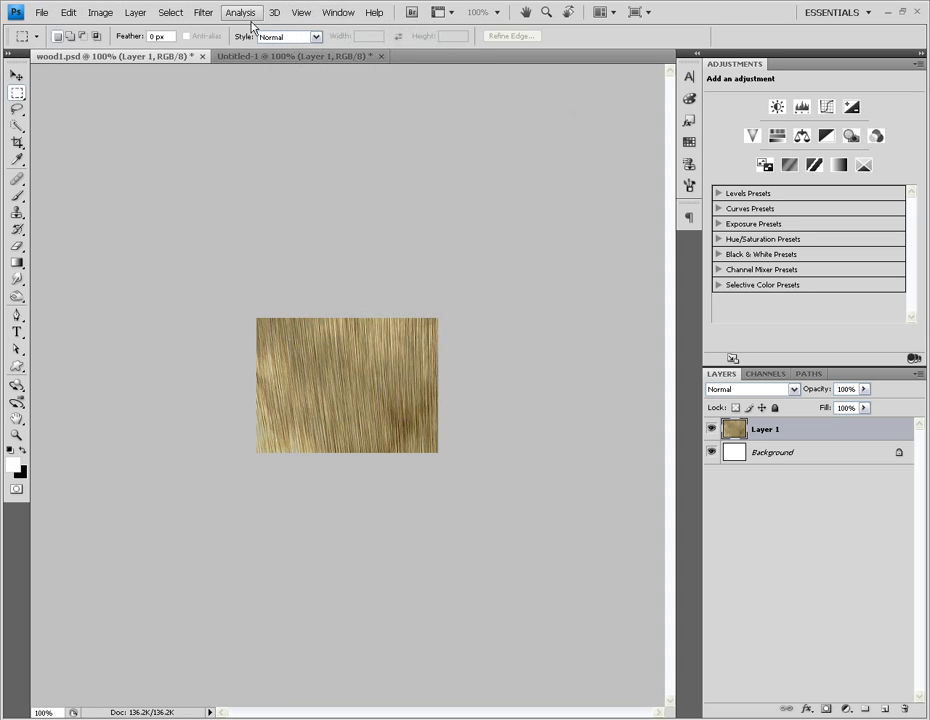
click(199, 16)
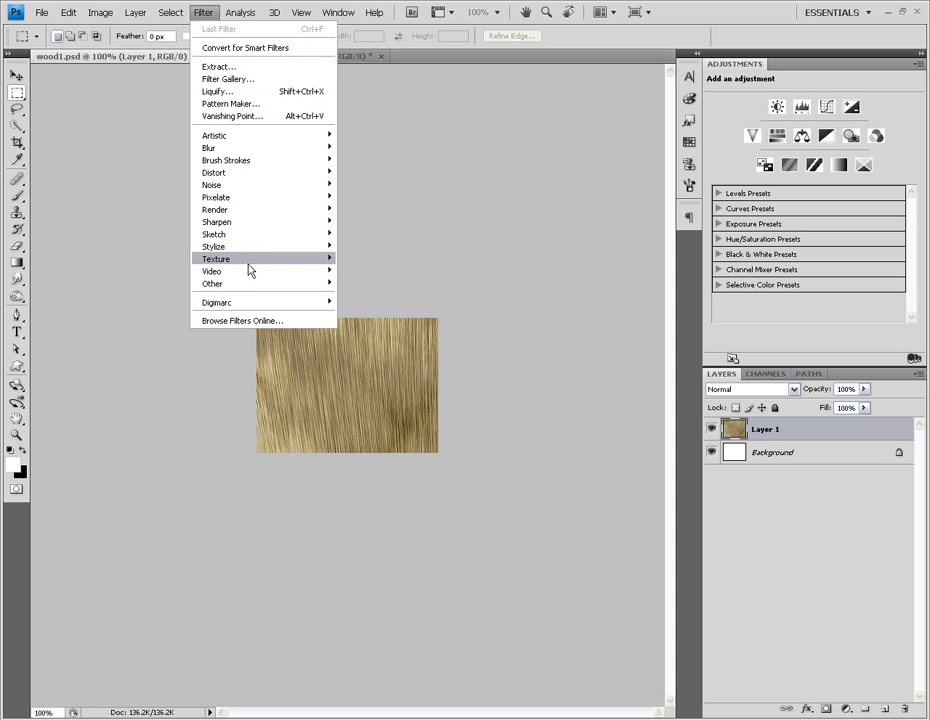
mouse_move(252, 264)
mouse_move(257, 290)
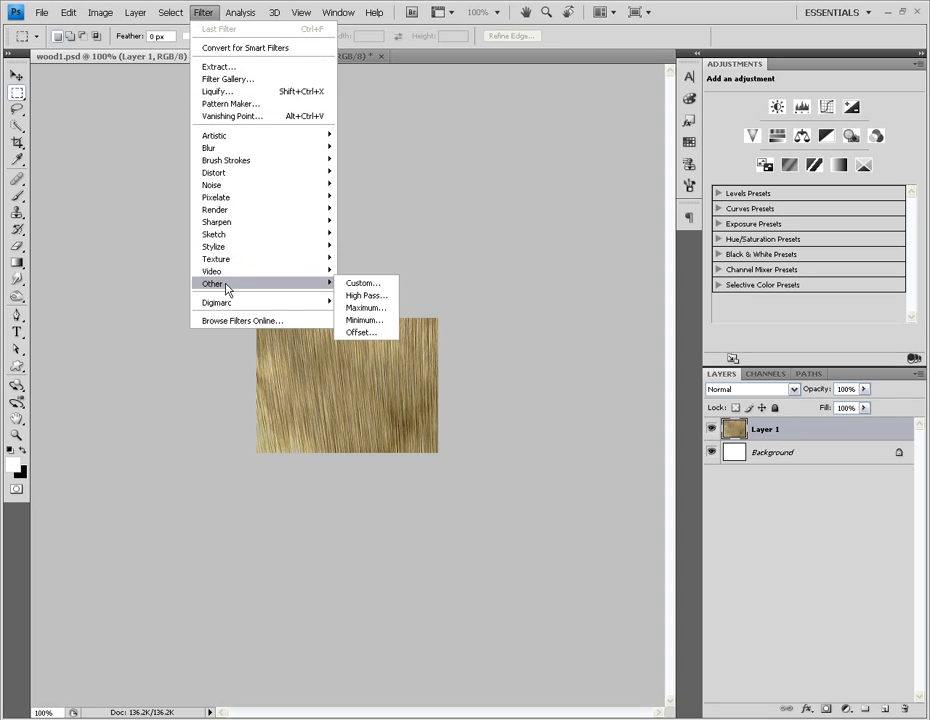
click(368, 333)
drag(536, 121, 507, 167)
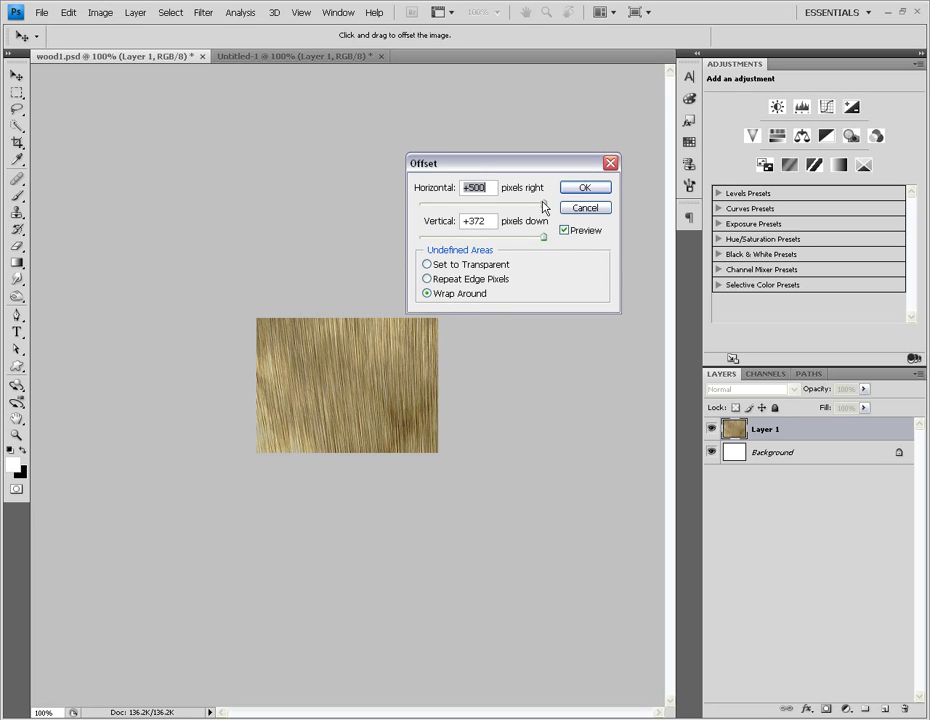
drag(543, 205, 500, 208)
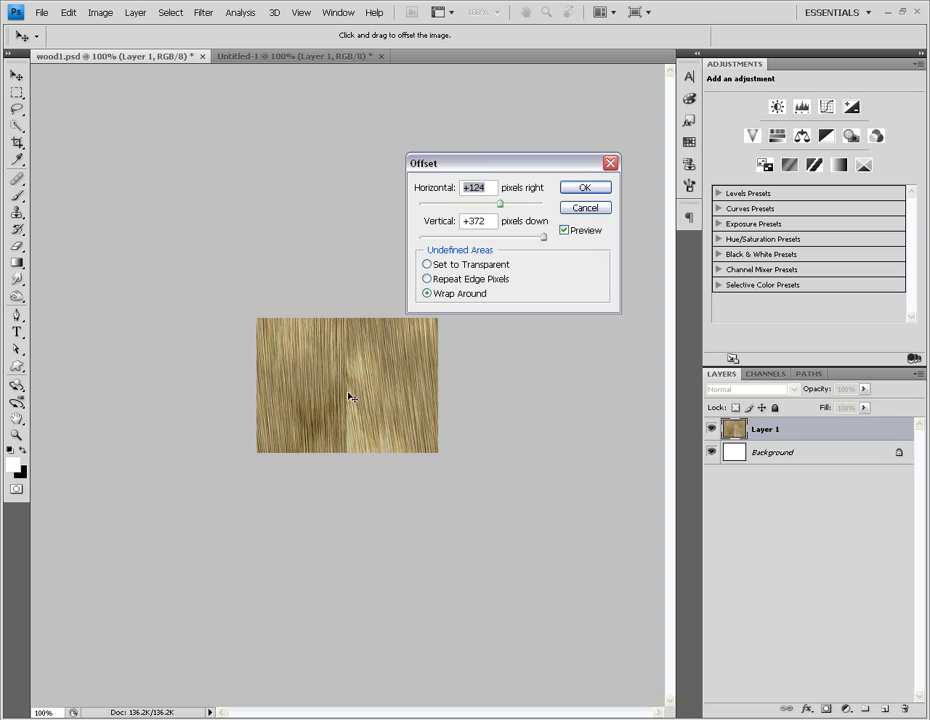
drag(539, 235, 497, 232)
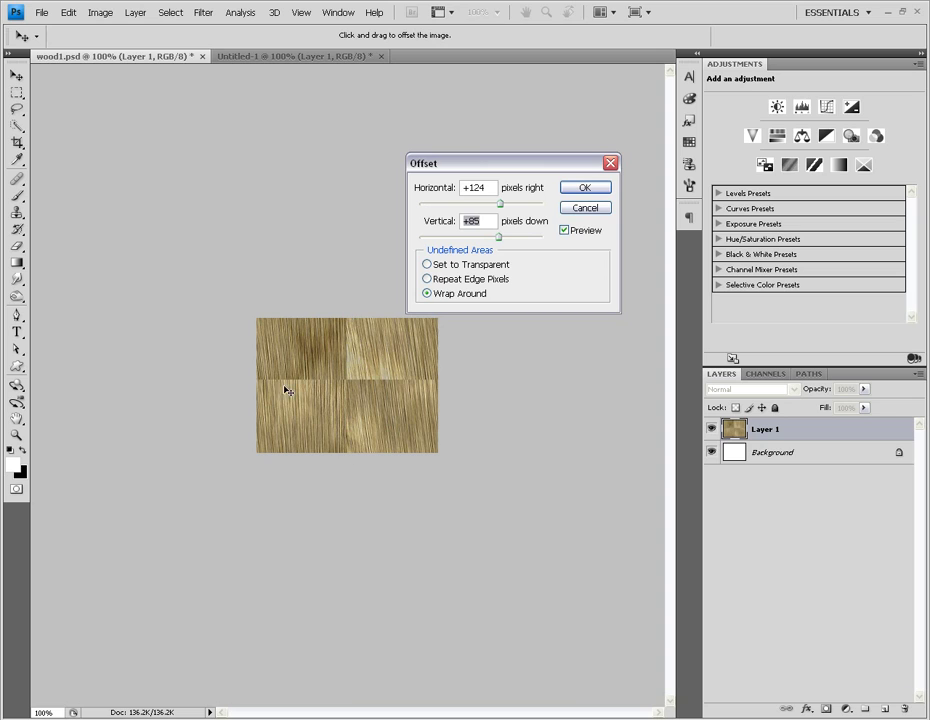
click(579, 189)
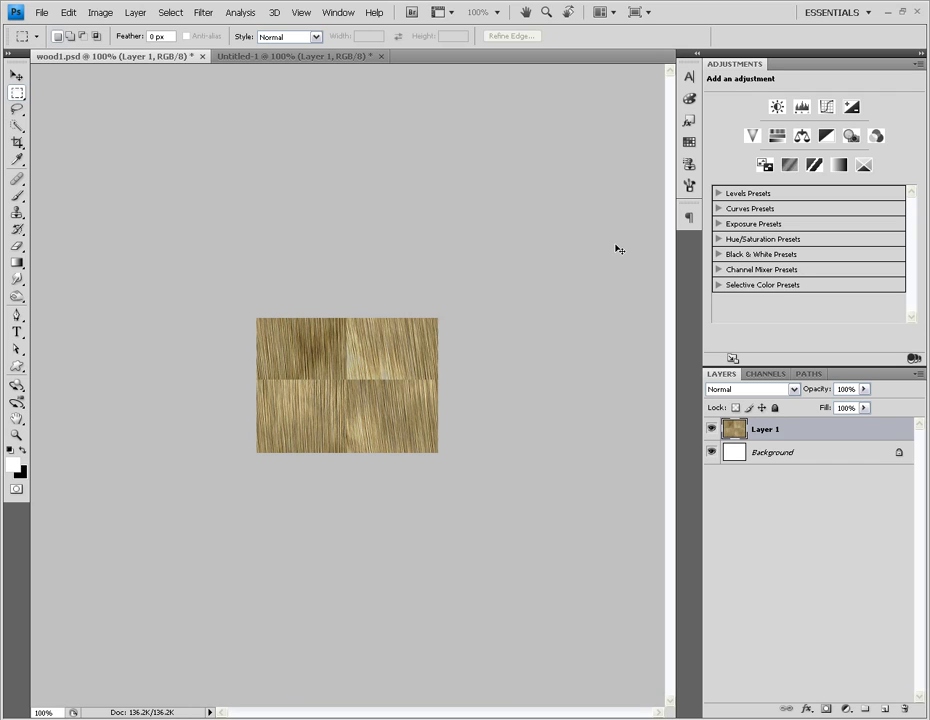
Choose the Clone Stamp tool with a 10 px brush for retouching the seams of the wood texture.
key(ctrl+plus)
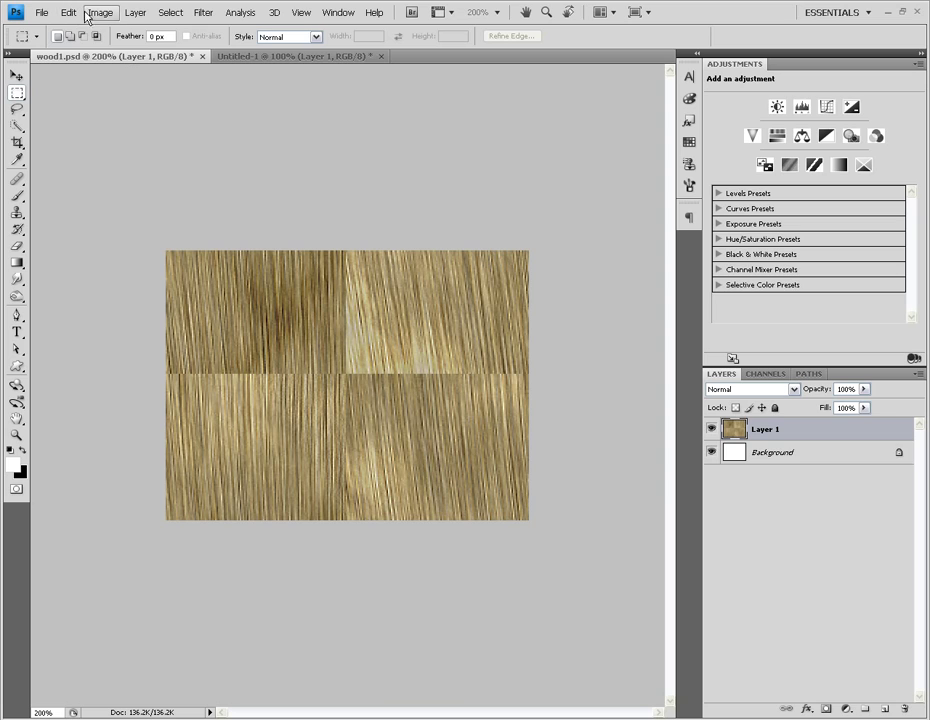
click(295, 14)
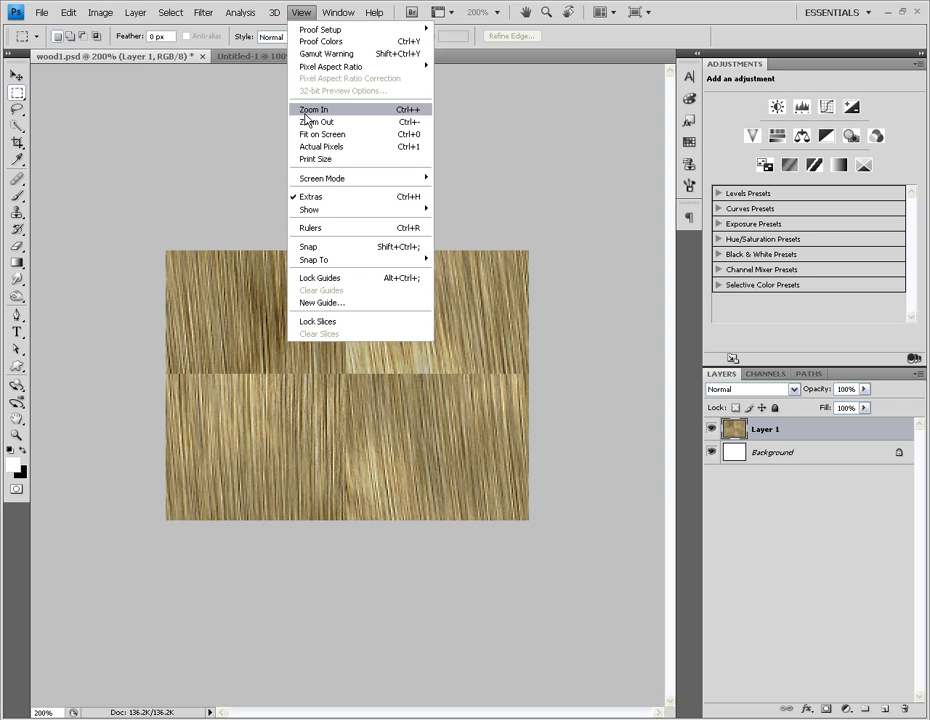
key(Escape)
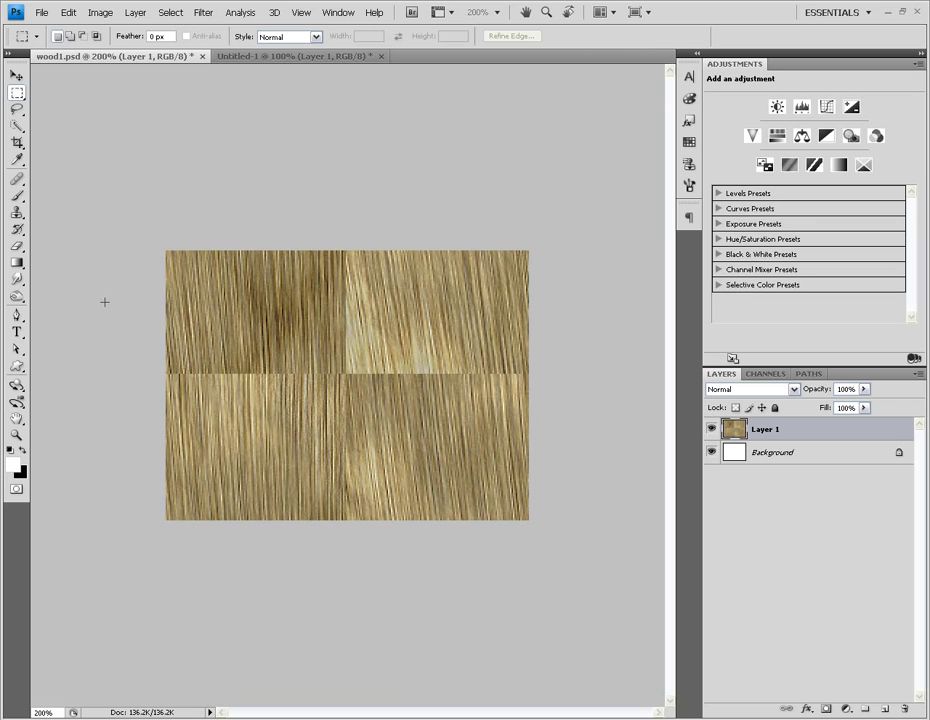
click(17, 212)
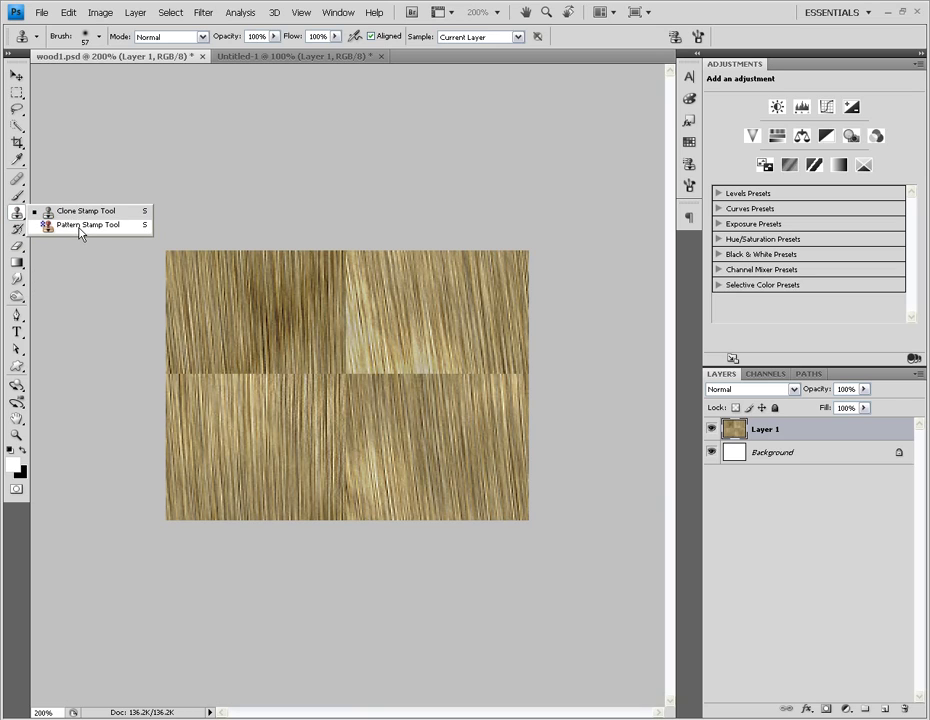
click(58, 226)
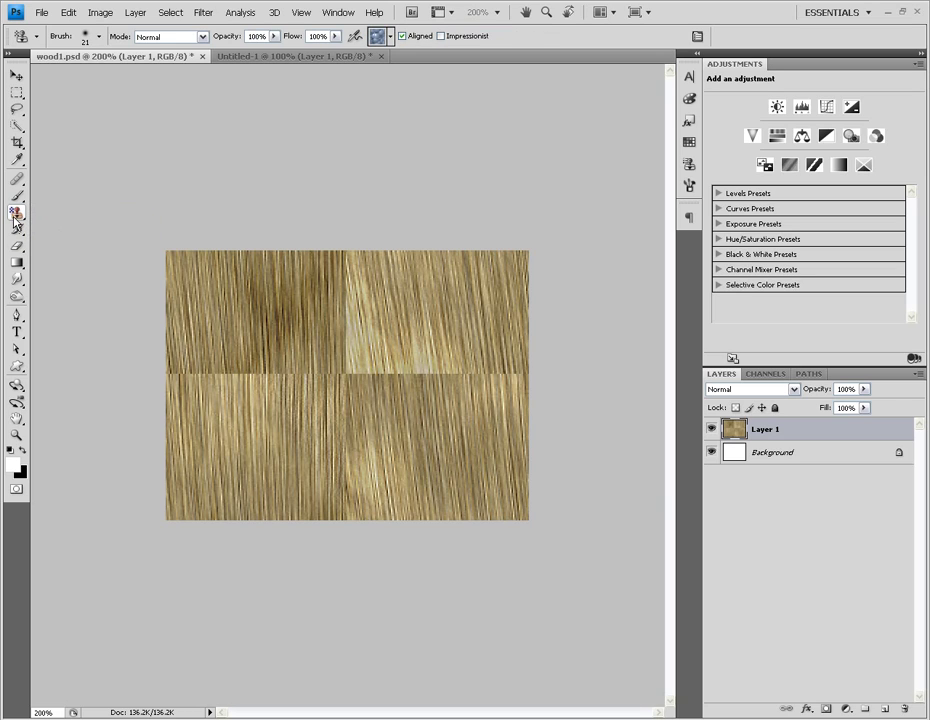
click(16, 216)
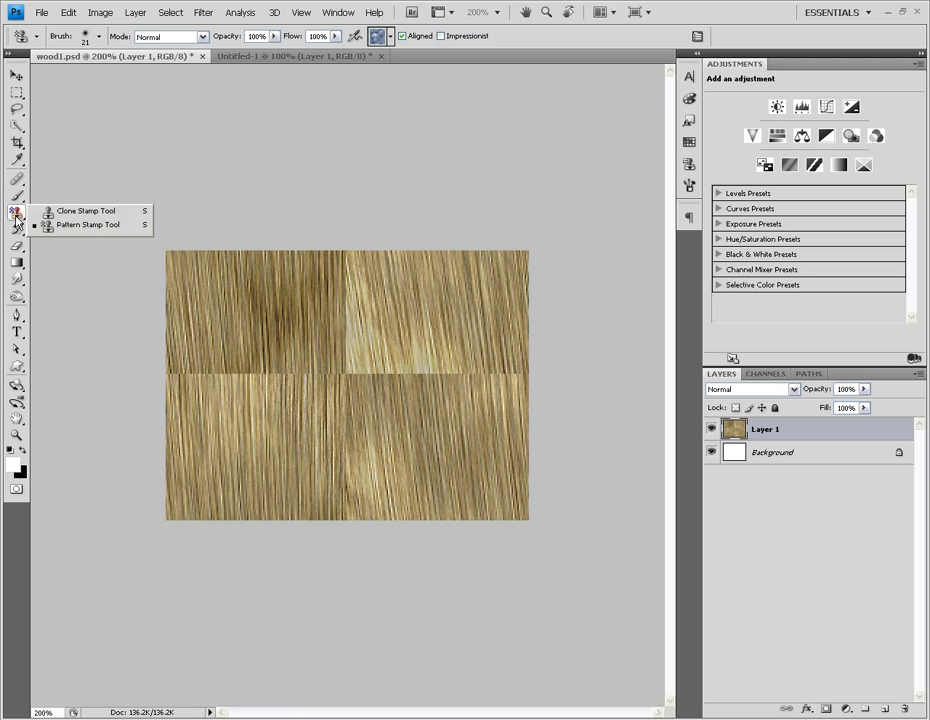
click(59, 212)
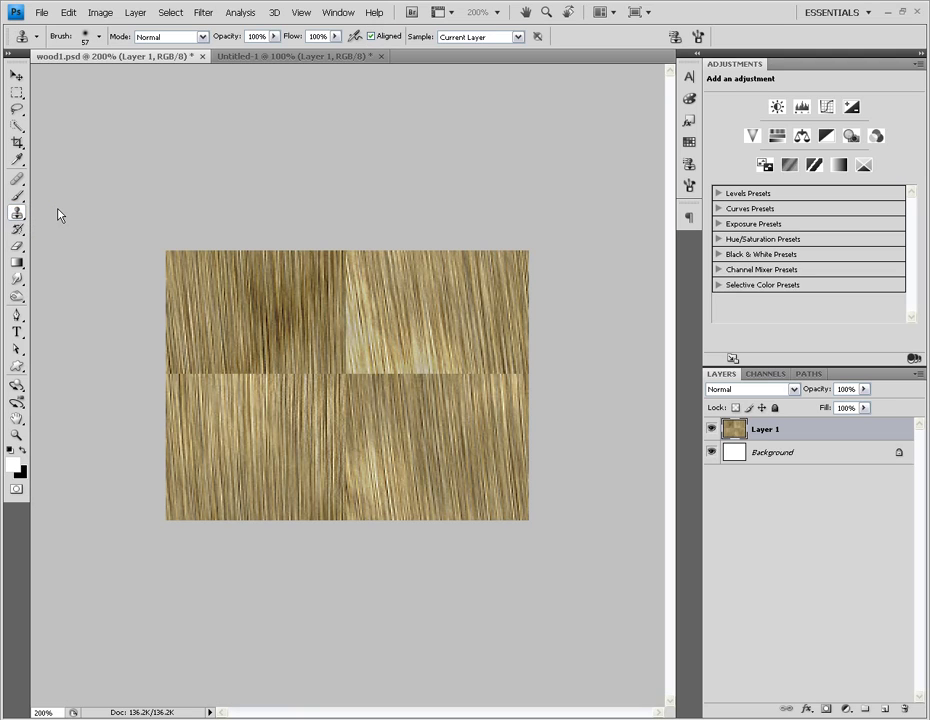
click(100, 37)
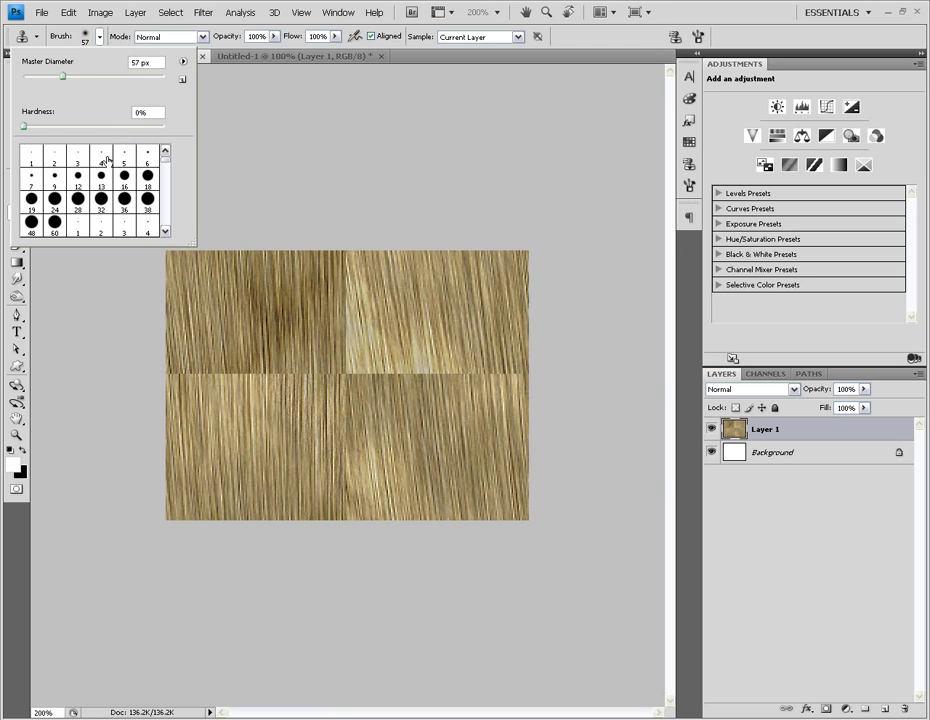
drag(57, 80, 29, 77)
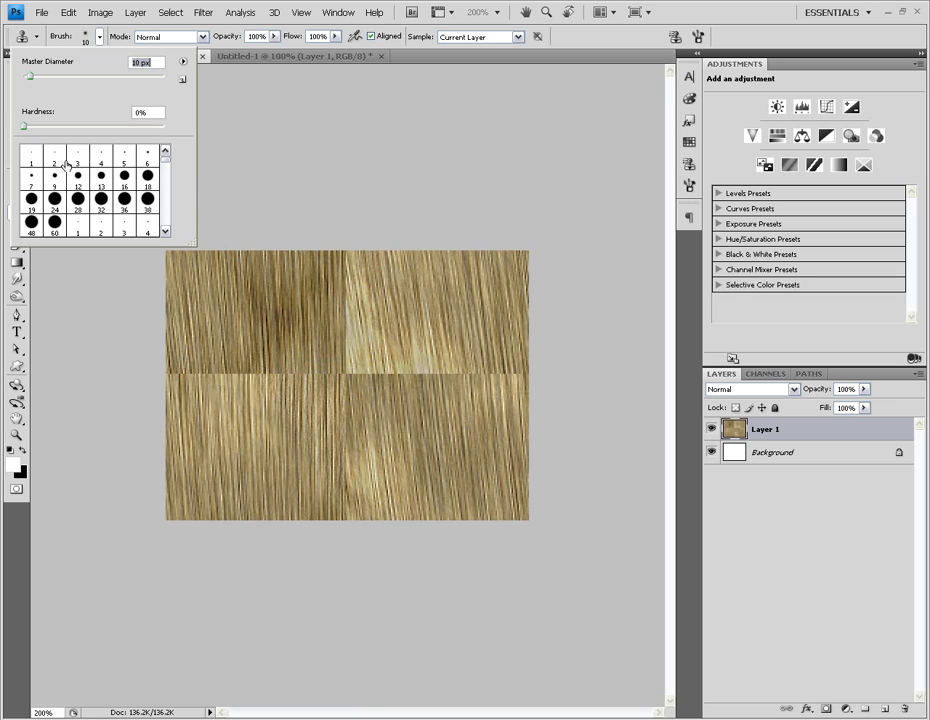
click(350, 140)
Try to paint over the vertical seam with the Clone Stamp without defining a source point.
click(462, 286)
click(355, 297)
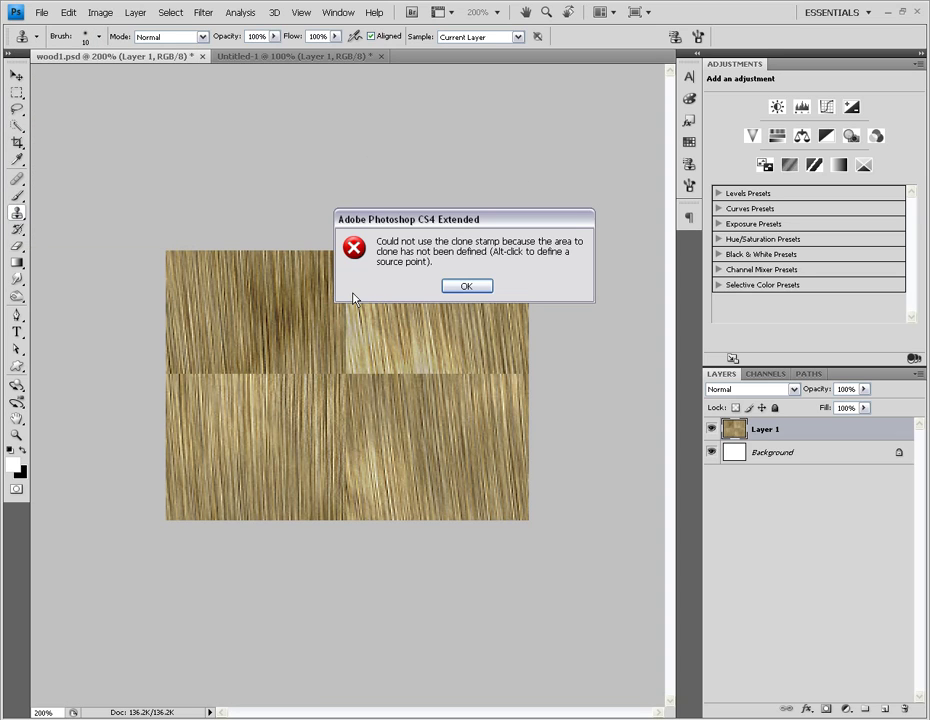
drag(500, 230, 386, 211)
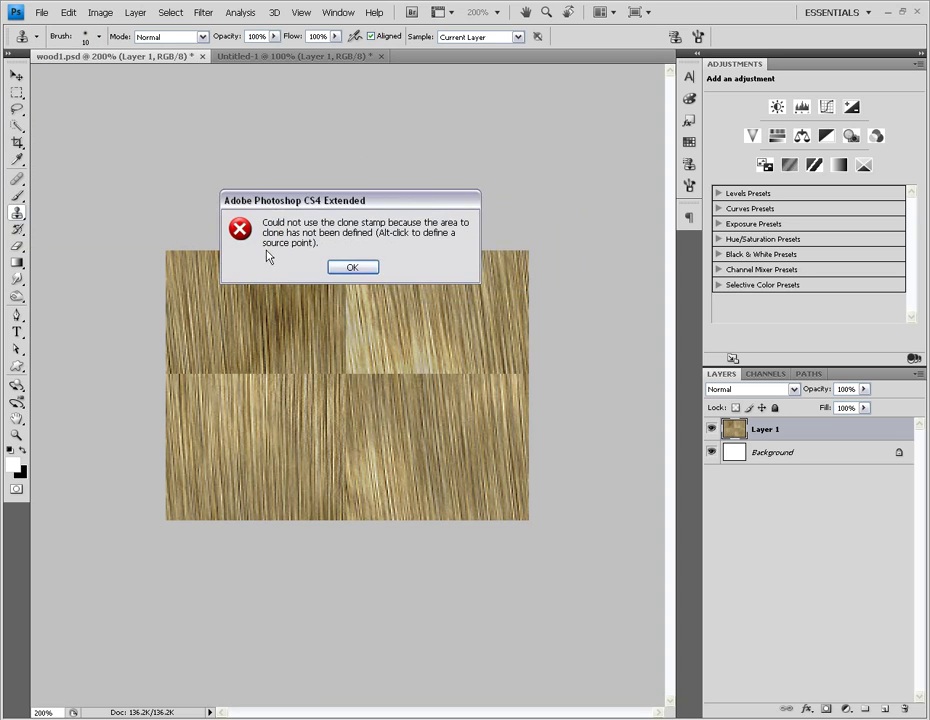
click(352, 266)
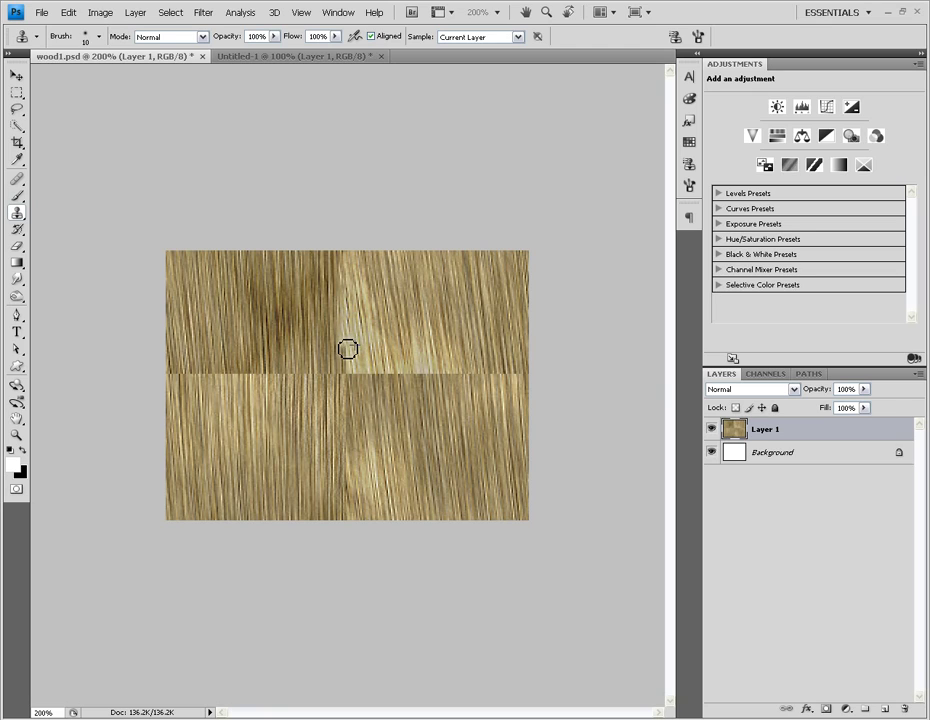
Clone neighbouring wood grain over the vertical seam in the middle of the texture, above and below the horizontal seam.
mouse_move(348, 357)
mouse_down()
mouse_move(365, 361)
mouse_move(351, 357)
mouse_move(357, 363)
mouse_up()
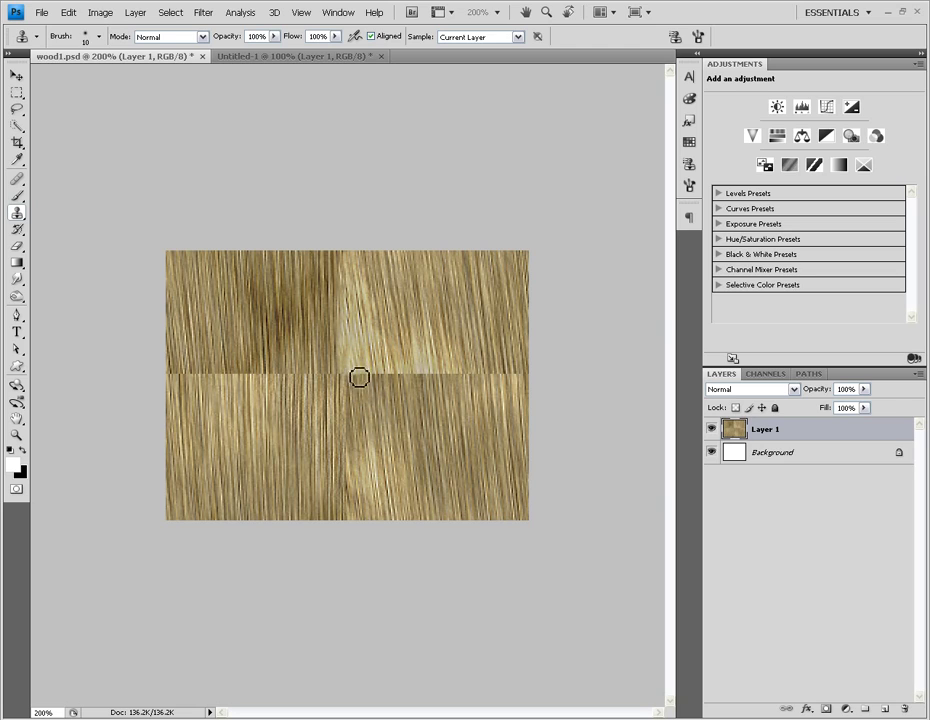
drag(352, 362, 349, 322)
mouse_move(349, 521)
mouse_down()
mouse_move(365, 506)
mouse_move(345, 498)
mouse_move(347, 477)
mouse_move(365, 490)
mouse_move(350, 455)
mouse_move(372, 461)
mouse_move(351, 446)
mouse_move(370, 433)
mouse_move(353, 432)
mouse_move(365, 413)
mouse_move(350, 414)
mouse_move(353, 394)
mouse_move(365, 401)
mouse_move(349, 392)
mouse_move(396, 400)
mouse_up()
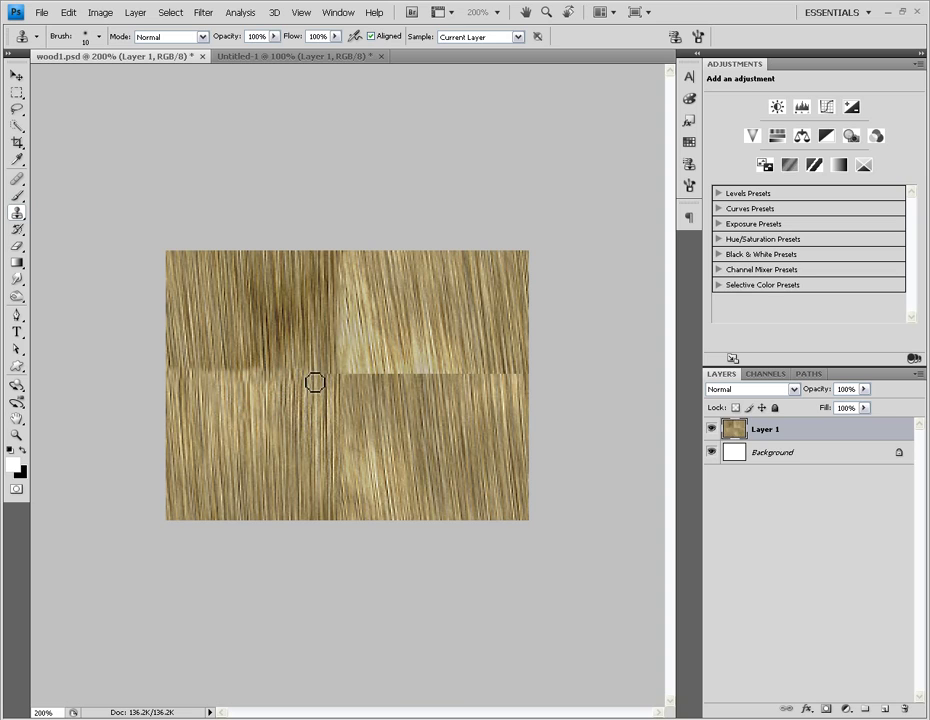
Clone grain sampled just below the horizontal seam over its right half, up to the texture's right edge.
key(alt)
key(alt)
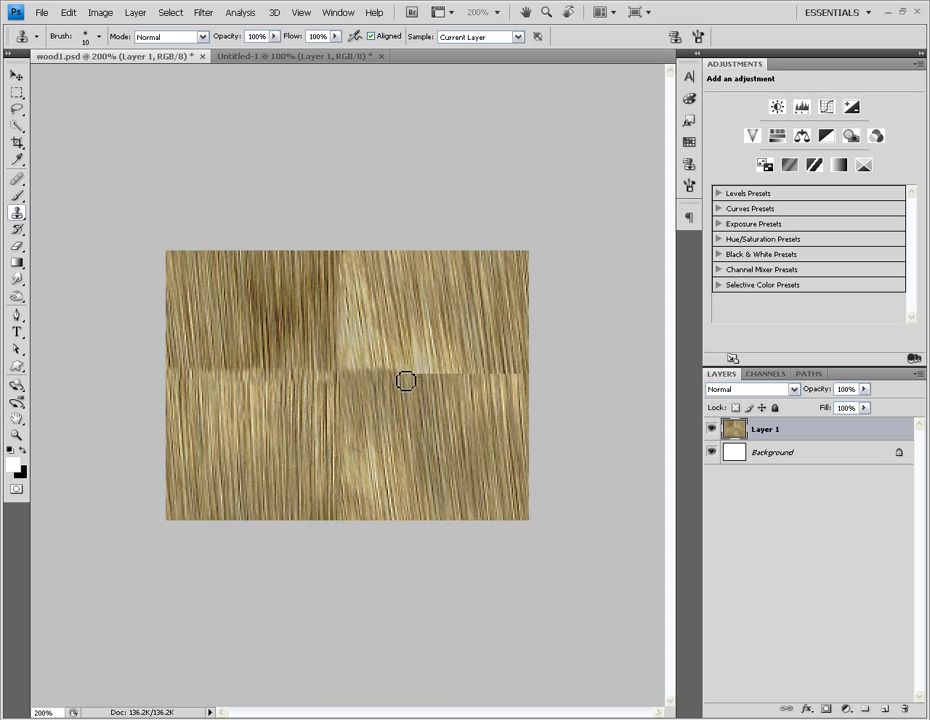
mouse_move(436, 419)
mouse_down()
mouse_move(424, 380)
mouse_move(449, 398)
mouse_move(458, 381)
mouse_move(480, 380)
mouse_up()
alt+click(449, 398)
alt+click(475, 403)
mouse_move(491, 389)
mouse_down()
mouse_move(486, 382)
mouse_move(504, 403)
mouse_move(507, 376)
mouse_move(519, 388)
mouse_move(529, 380)
mouse_move(512, 404)
mouse_move(542, 428)
mouse_move(243, 367)
mouse_move(487, 380)
mouse_up()
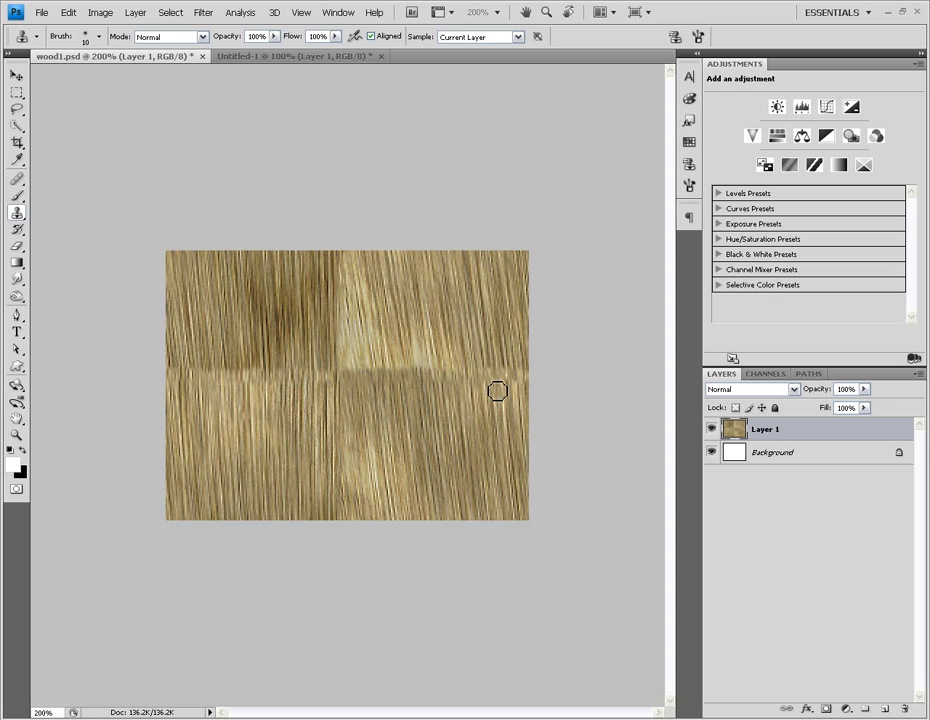
Blend the whole horizontal seam with grain cloned from above it, using a 37 px Clone Stamp brush at 74% opacity.
click(100, 36)
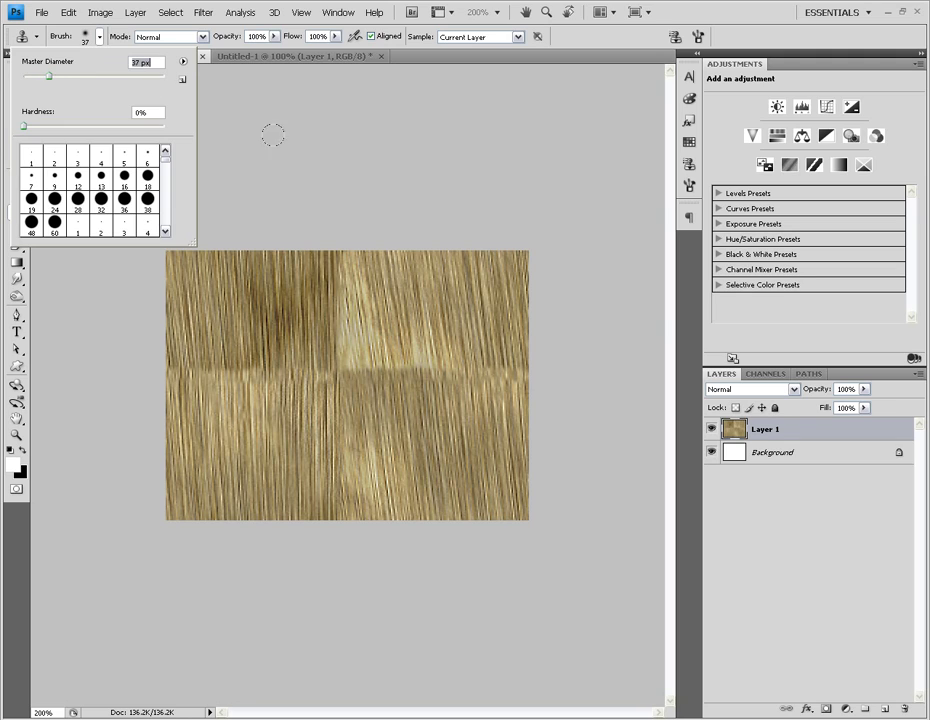
key(Return)
click(274, 36)
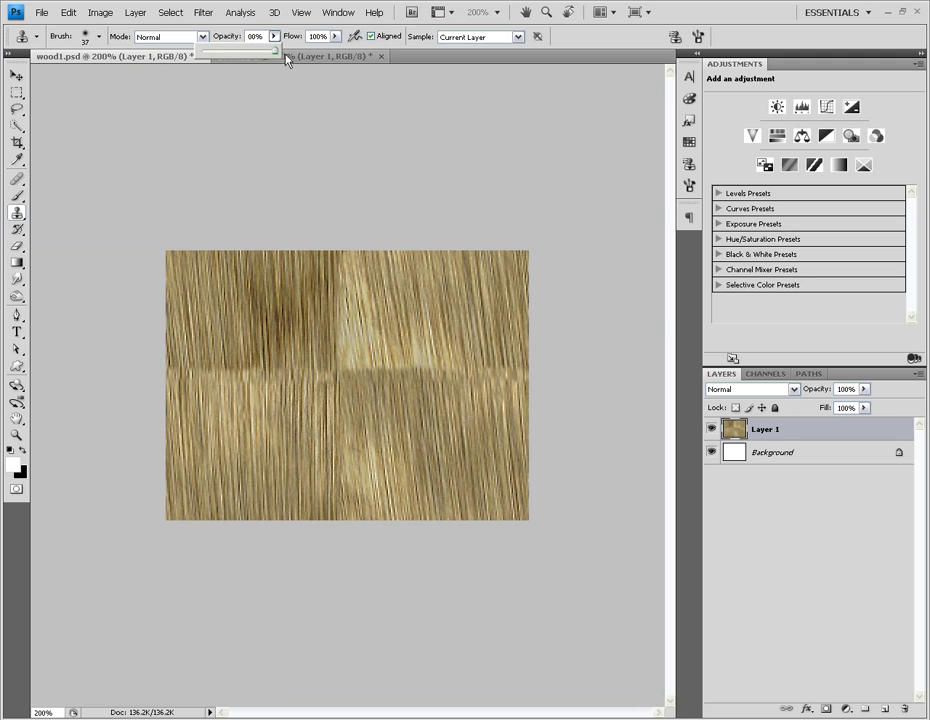
key(Return)
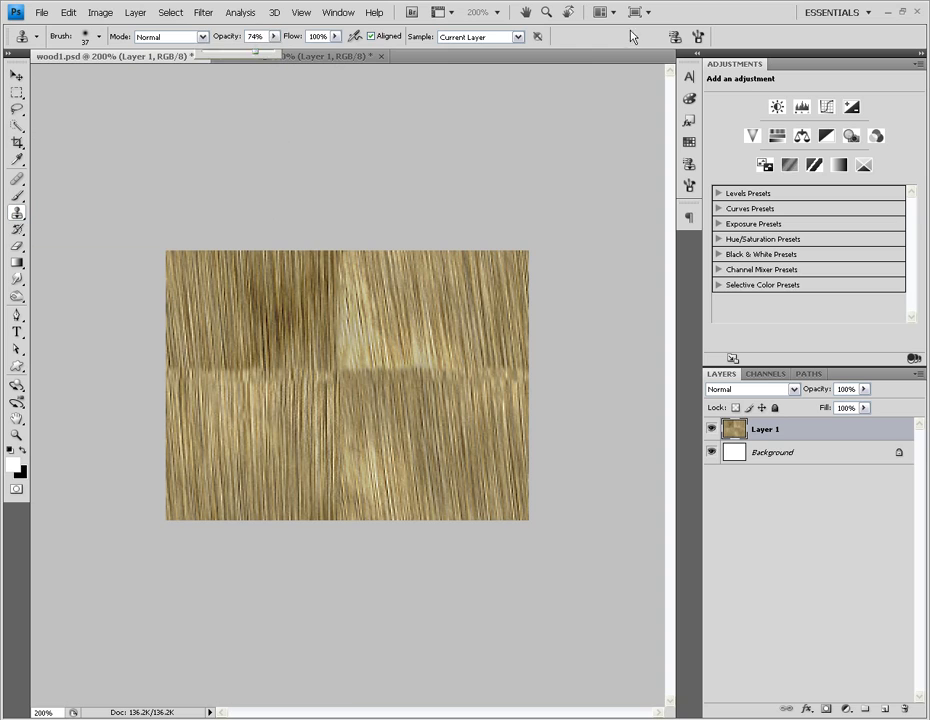
alt+click(215, 346)
mouse_move(200, 365)
mouse_down()
mouse_move(235, 357)
mouse_move(246, 372)
mouse_move(345, 357)
mouse_up()
alt+click(420, 300)
mouse_move(400, 372)
mouse_down()
mouse_move(463, 297)
mouse_move(435, 362)
mouse_move(515, 372)
mouse_up()
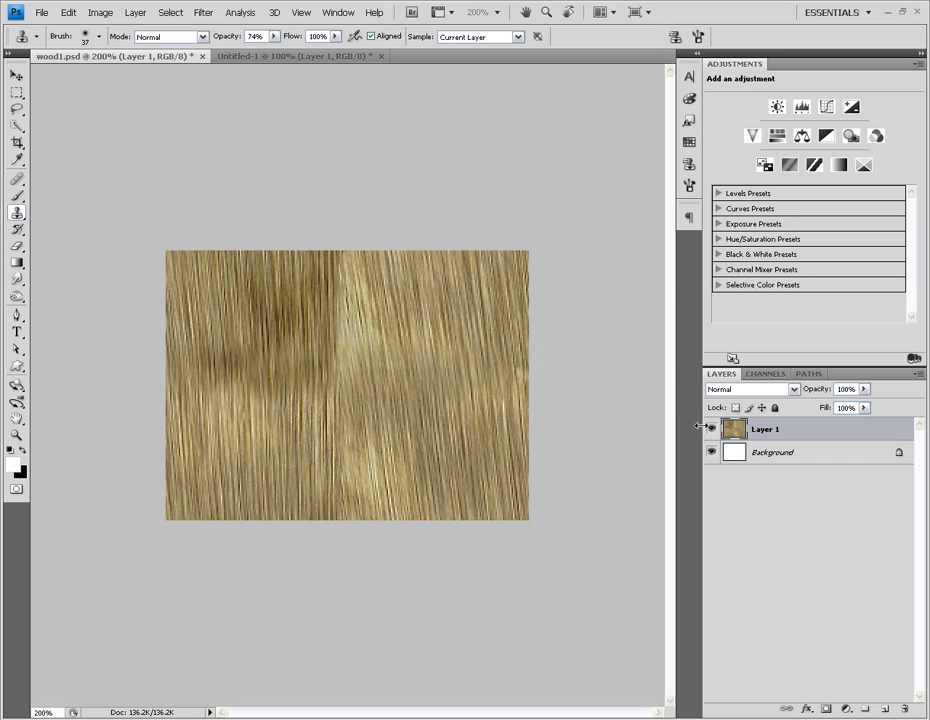
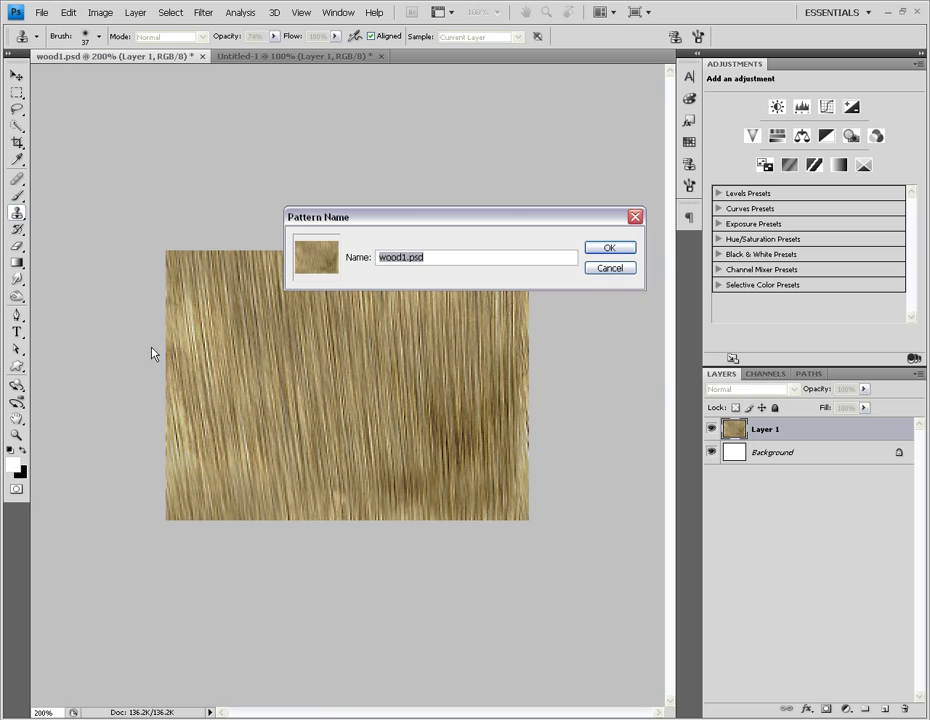
Define the retouched wood texture as a pattern named "wood - seamless".
text(eamless)
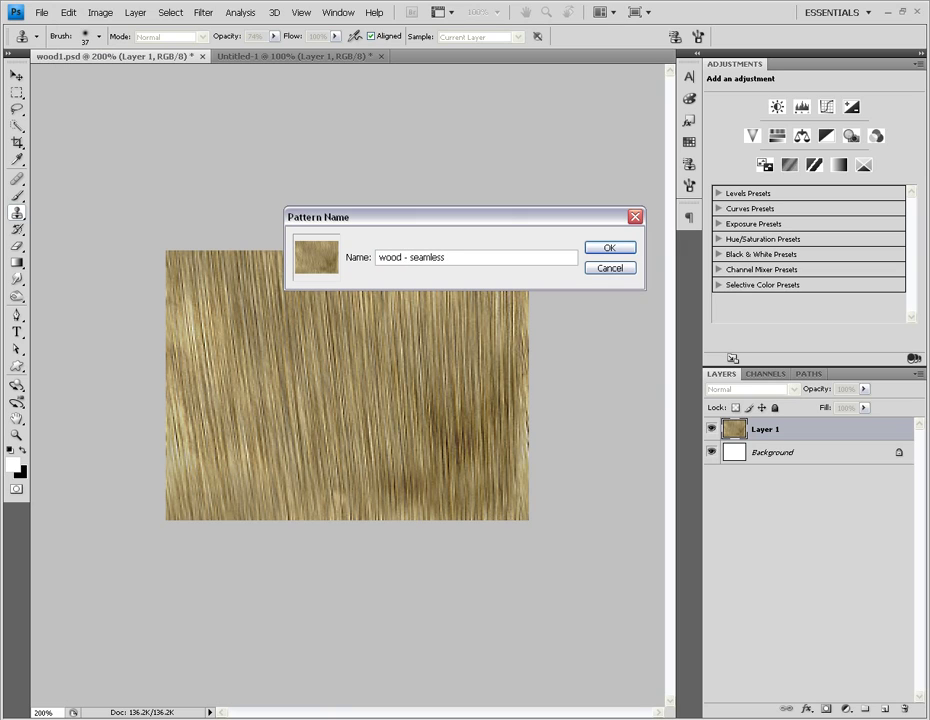
key(Return)
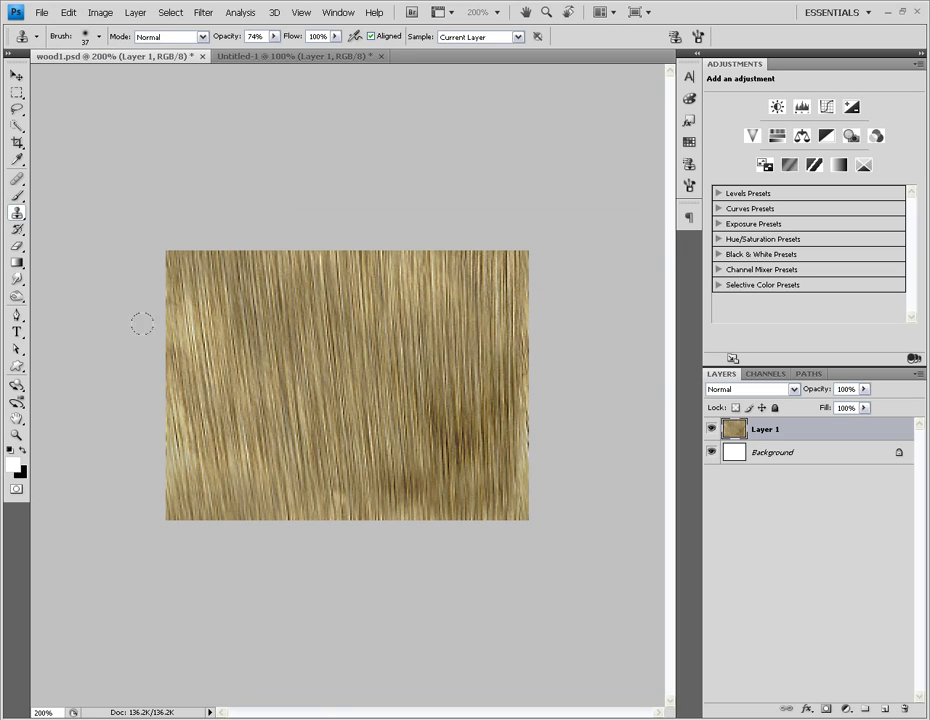
Add a new blank layer above the pattern-filled layer in the Untitled-1 document.
click(275, 56)
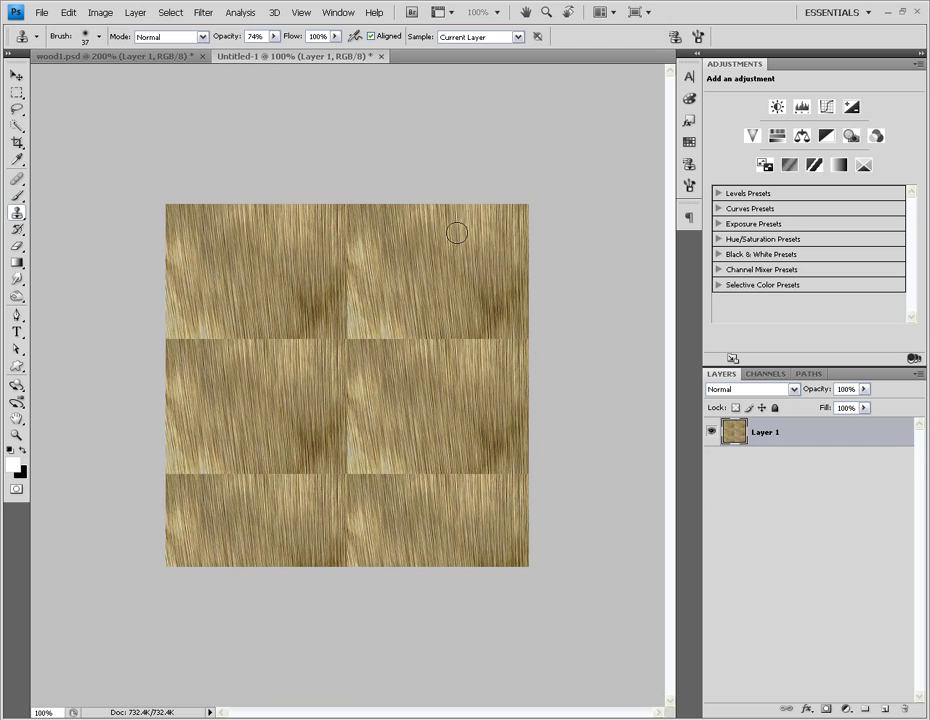
click(866, 708)
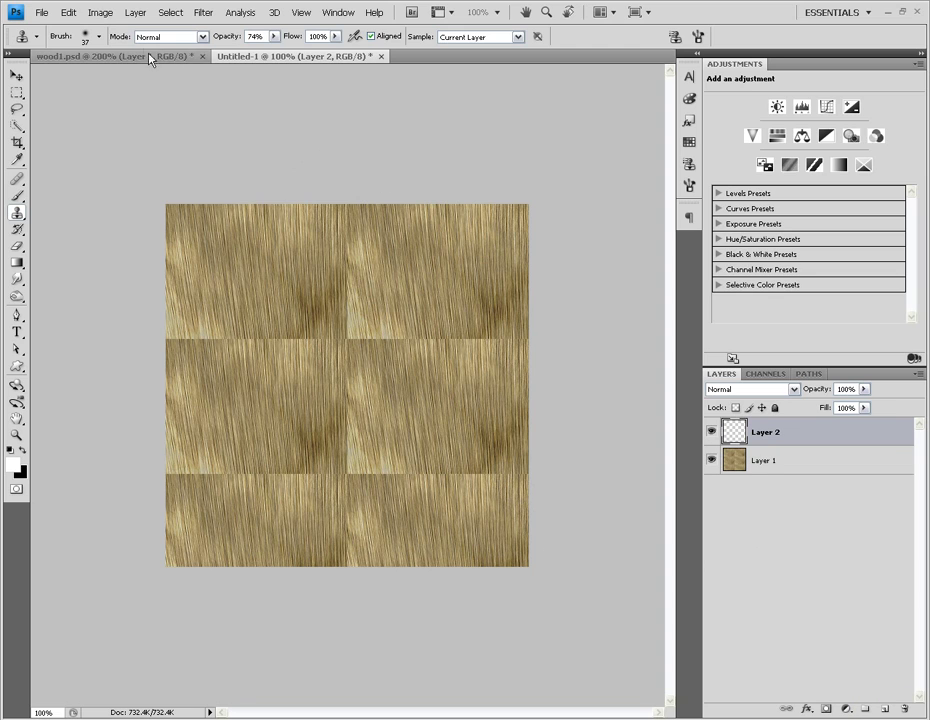
click(134, 12)
mouse_move(138, 29)
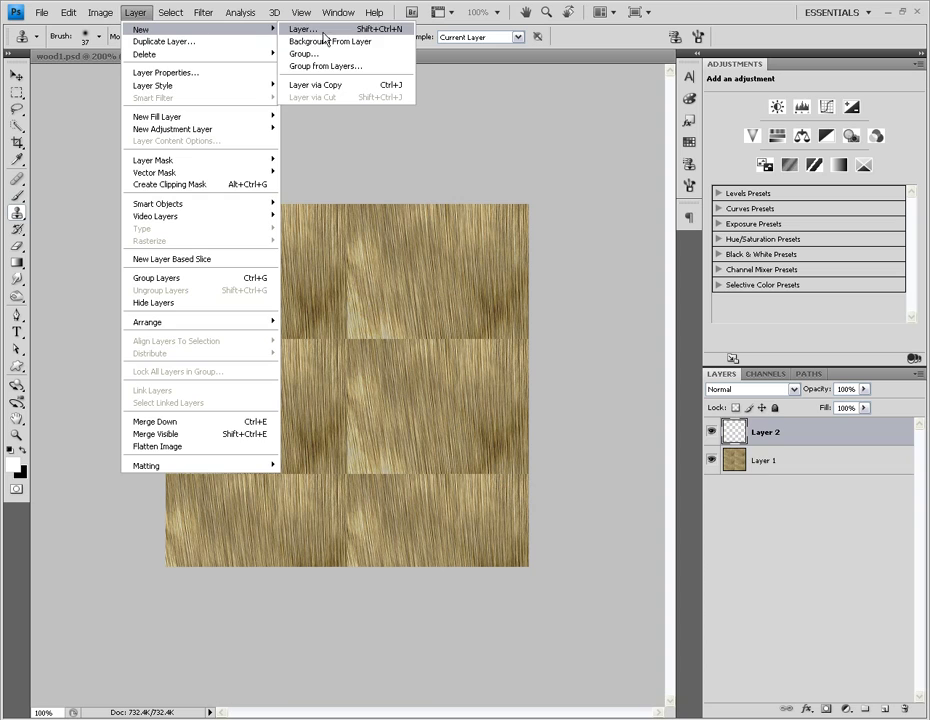
click(587, 147)
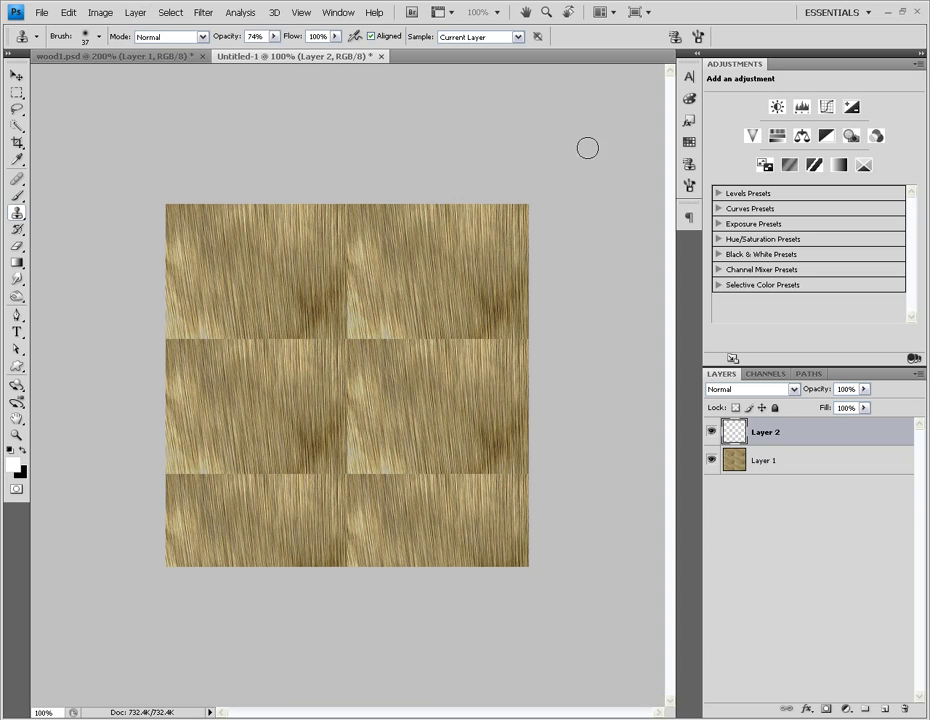
Fill the blank Layer 2 with the newly defined seamless wood pattern, using Normal mode at 100% opacity.
click(68, 13)
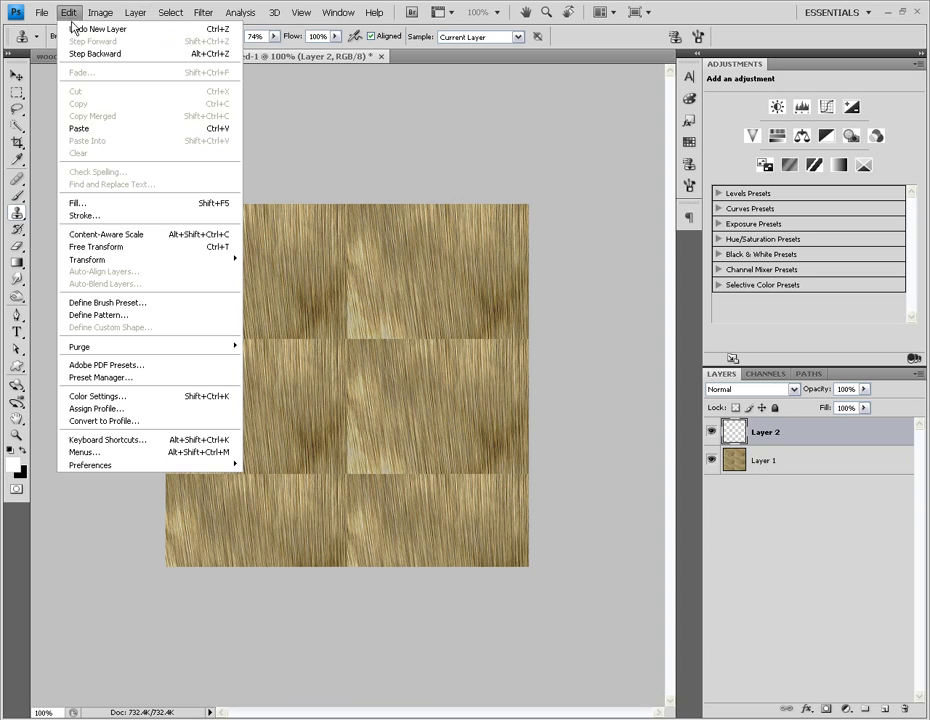
click(124, 205)
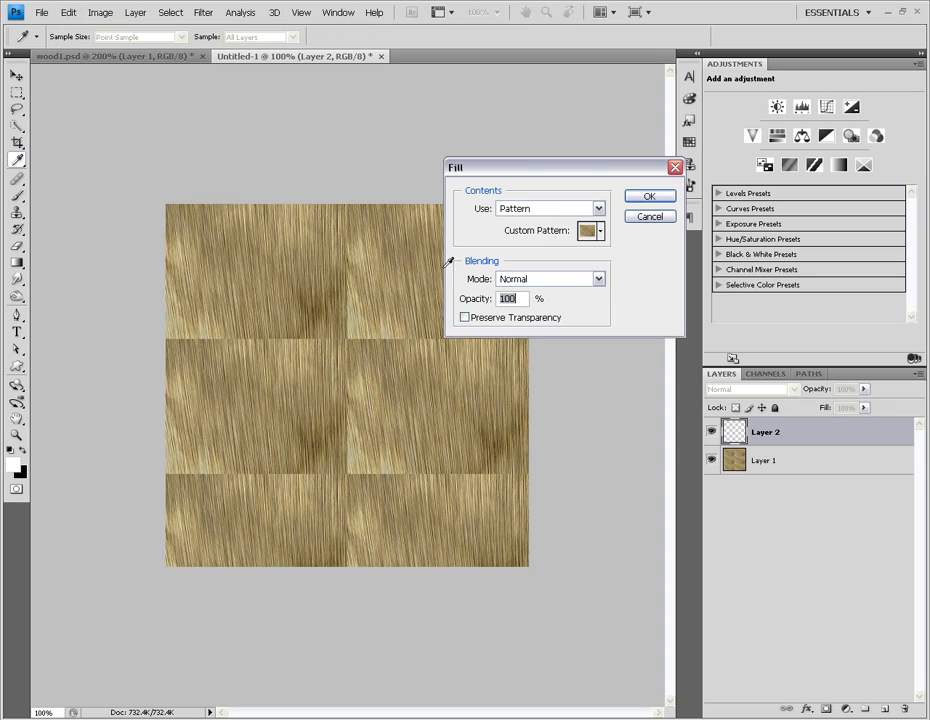
click(600, 231)
click(589, 340)
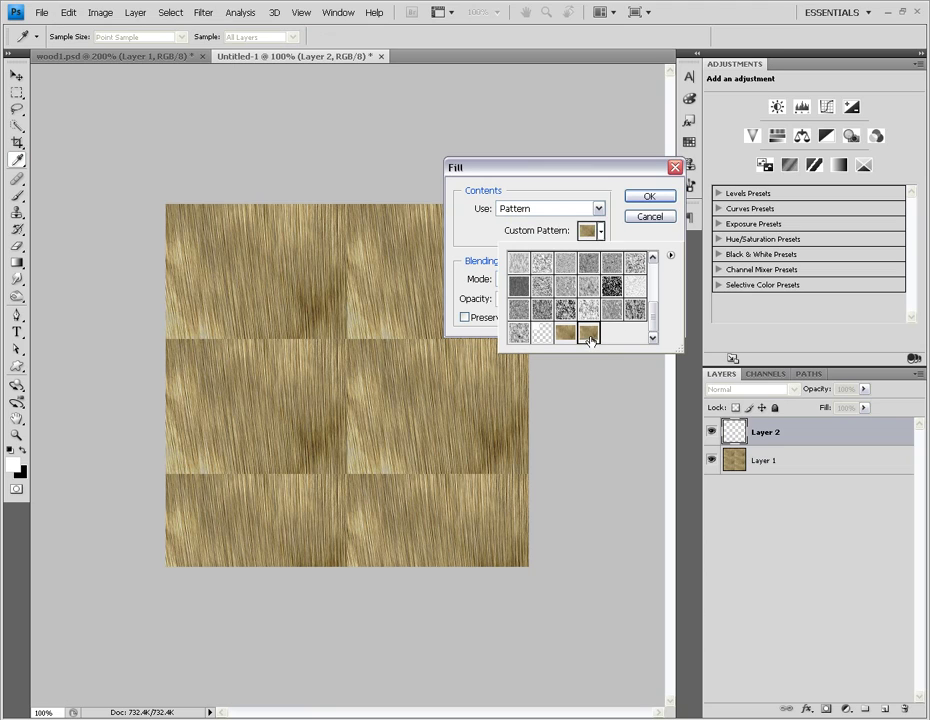
click(650, 243)
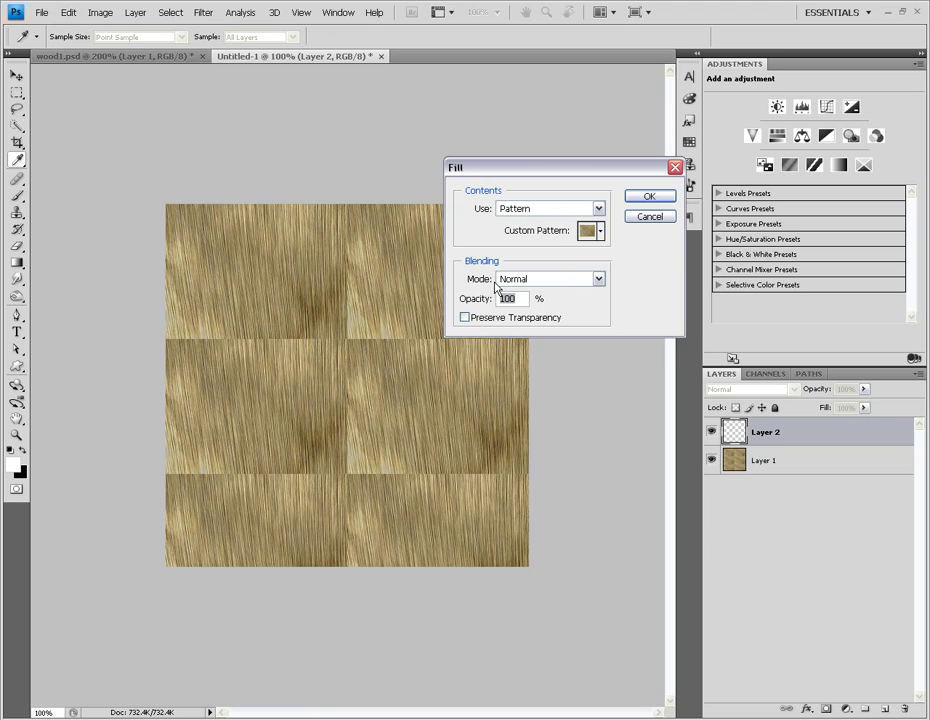
click(647, 198)
key(s)
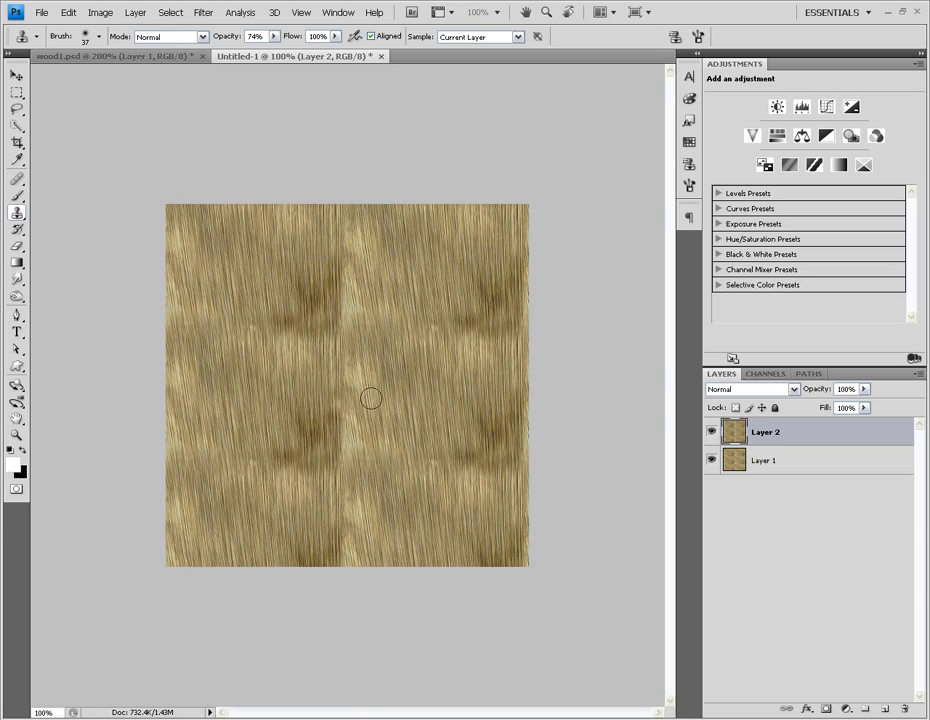
Toggle Layer 2's visibility off and on twice to compare the seamless fill with the original tiling beneath.
click(711, 432)
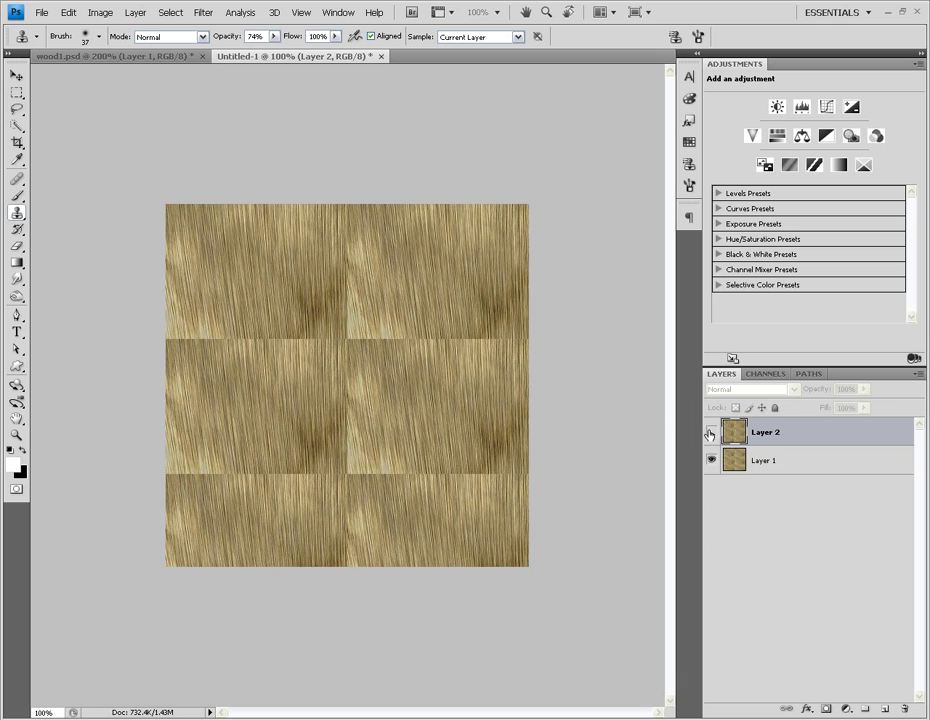
click(711, 432)
click(711, 432)
click(711, 432)
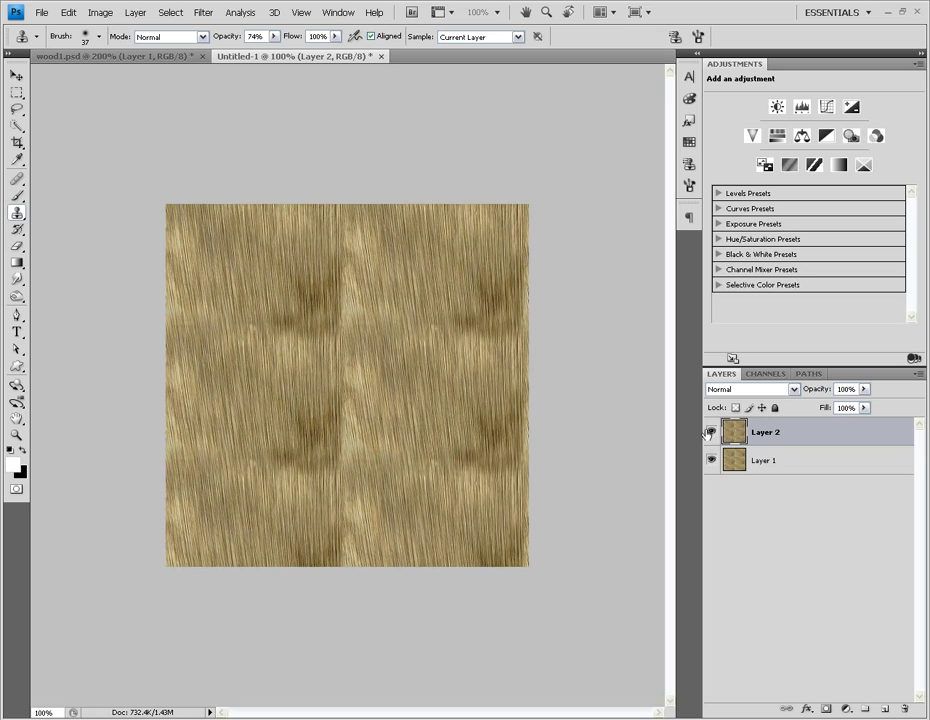